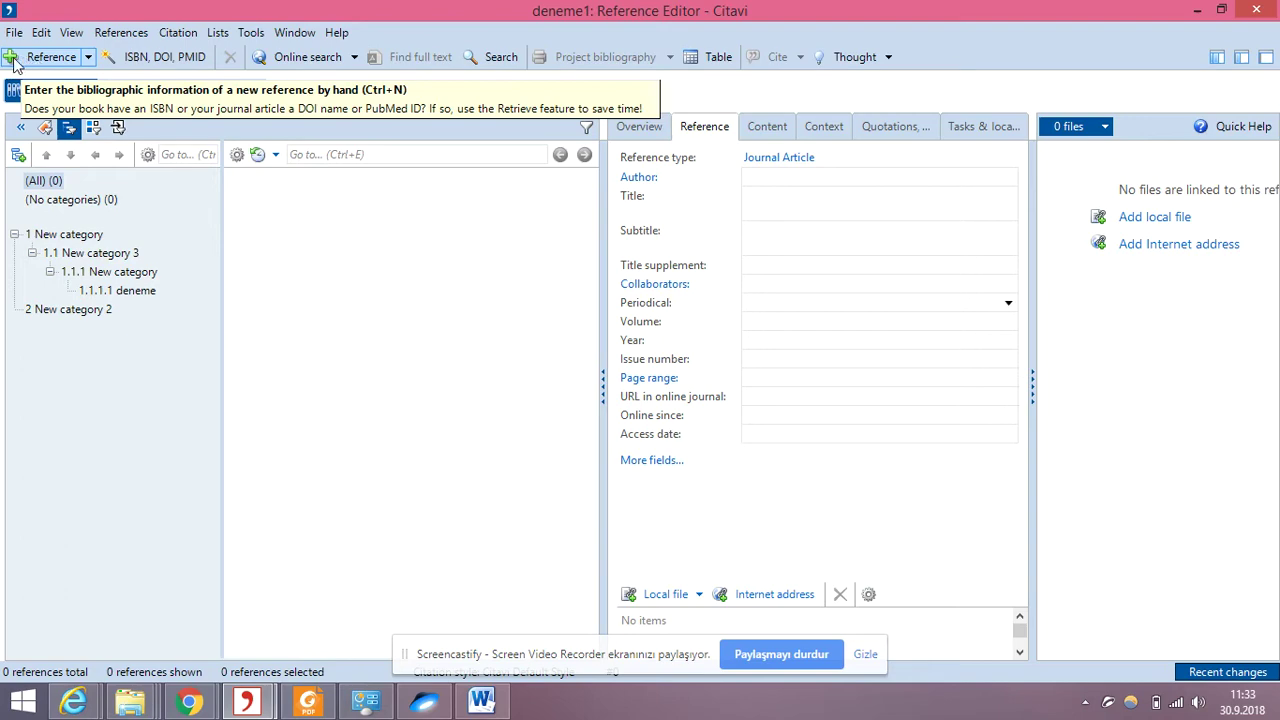
# Create a new reference of the type Journal Article and widen the area showing its details.
pyautogui.click(74, 62)
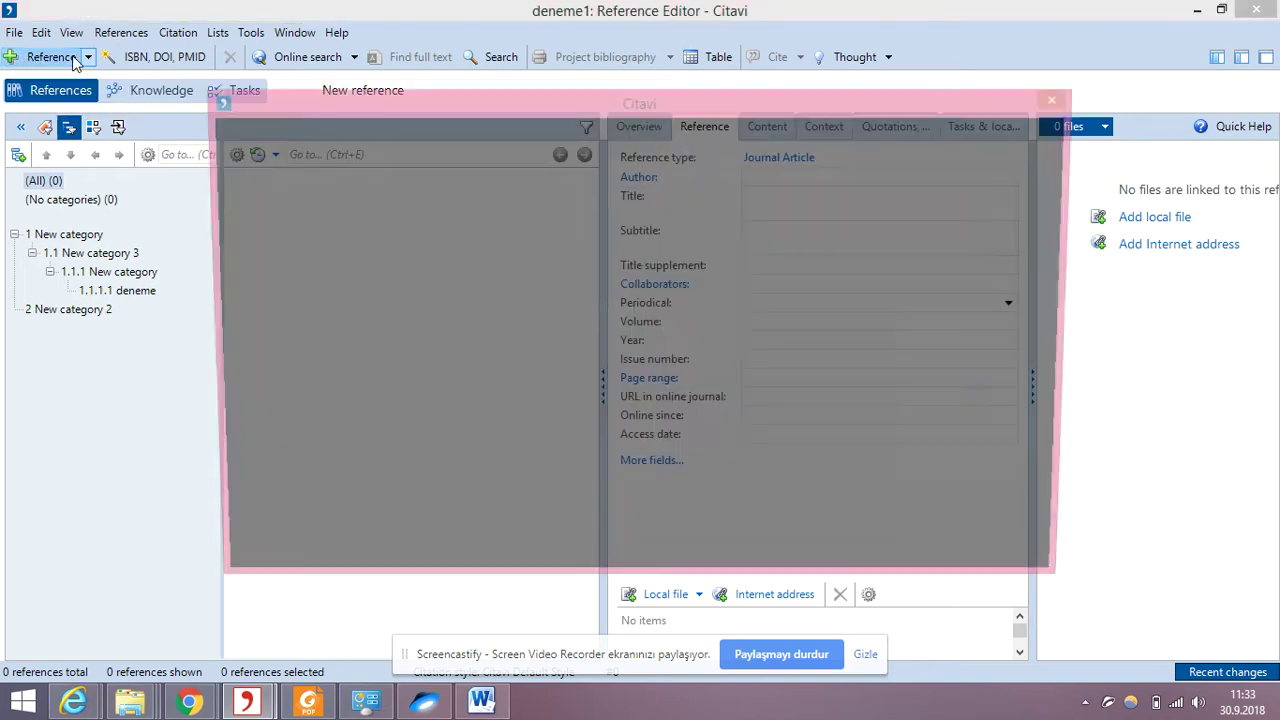
pyautogui.moveTo(500, 113)
pyautogui.mouseDown()
pyautogui.moveTo(425, 133)
pyautogui.moveTo(516, 129)
pyautogui.mouseUp()
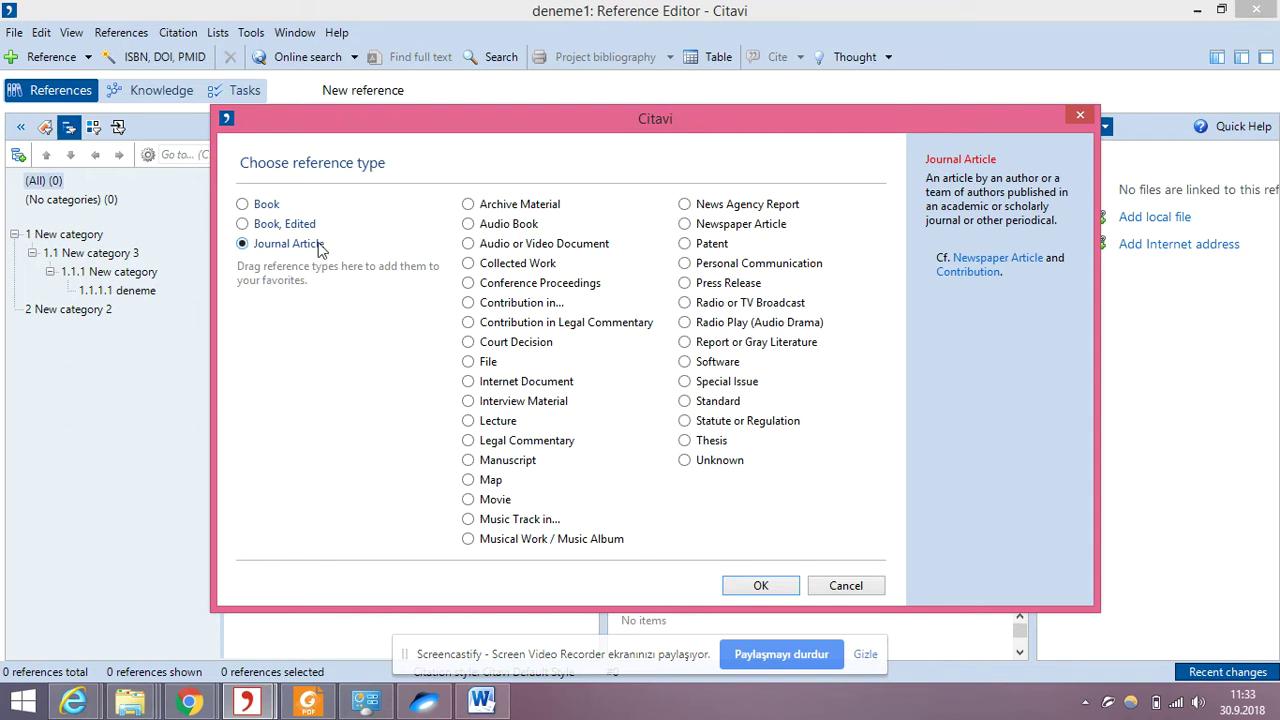
pyautogui.click(776, 586)
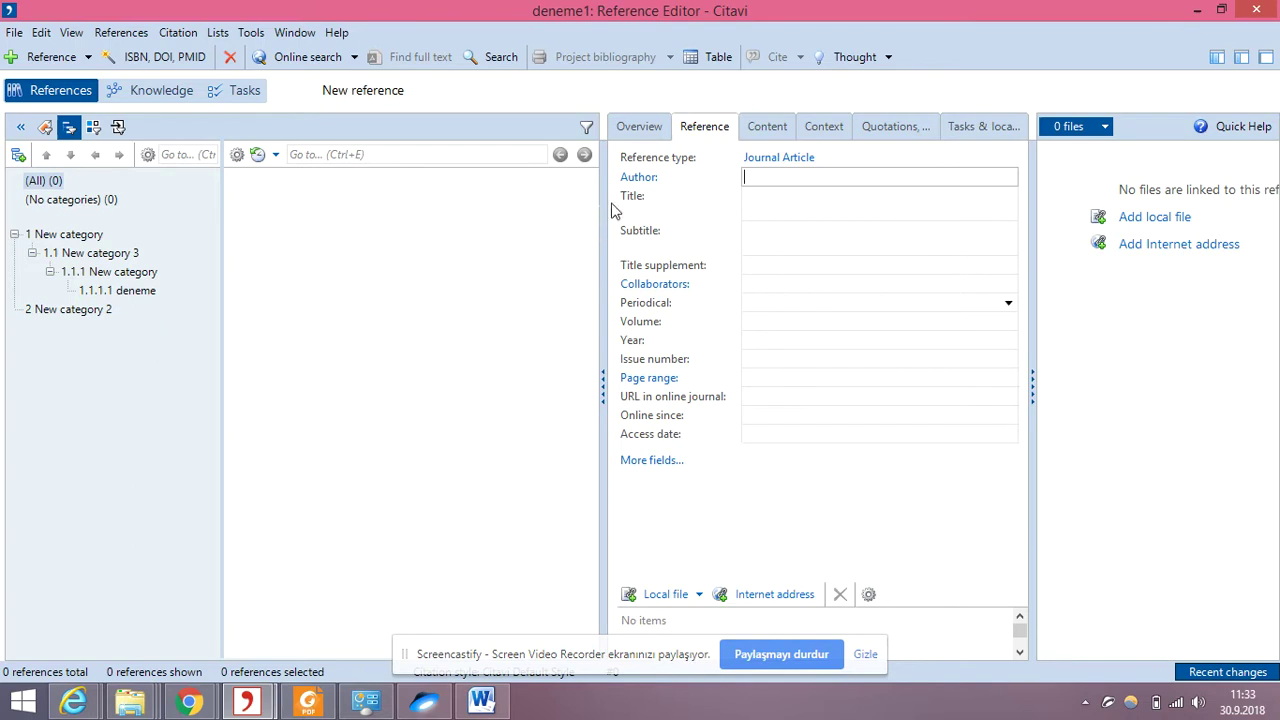
pyautogui.moveTo(600, 208); pyautogui.dragTo(552, 222)
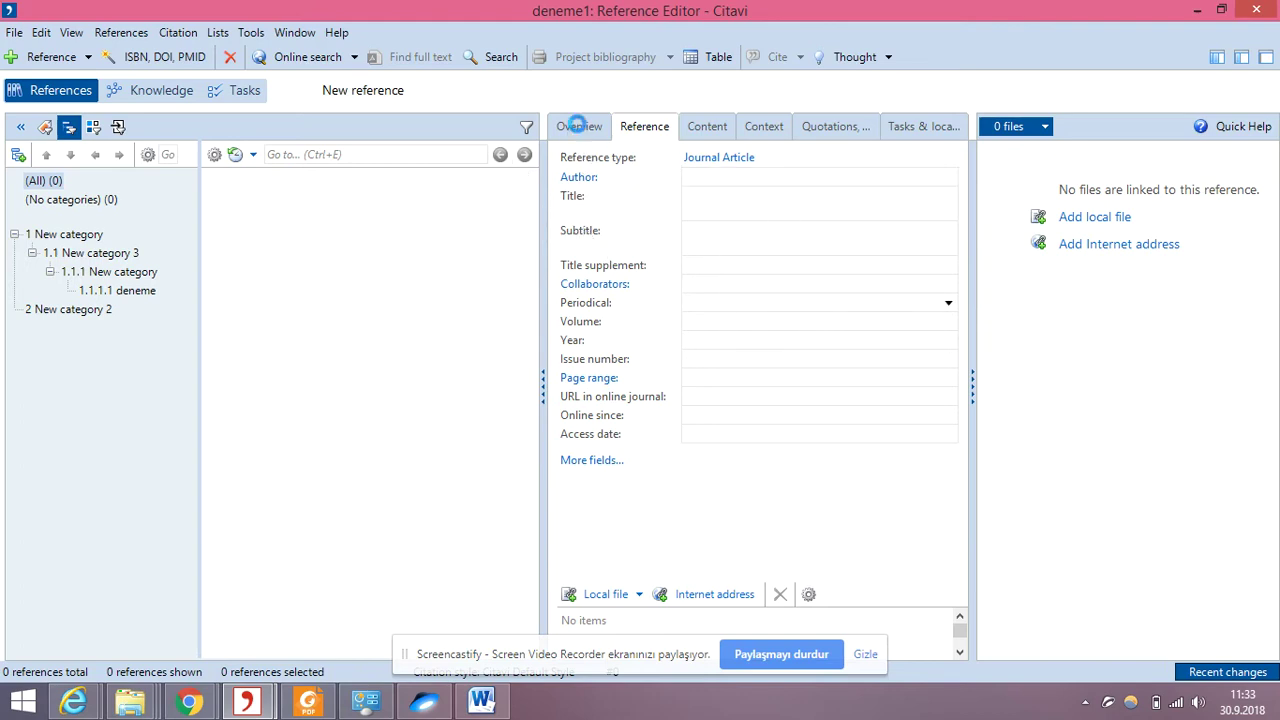
# Examine the new journal article's overview and its bibliographic fields, from Subtitle and Periodical through Page range to Access date.
pyautogui.click(578, 126)
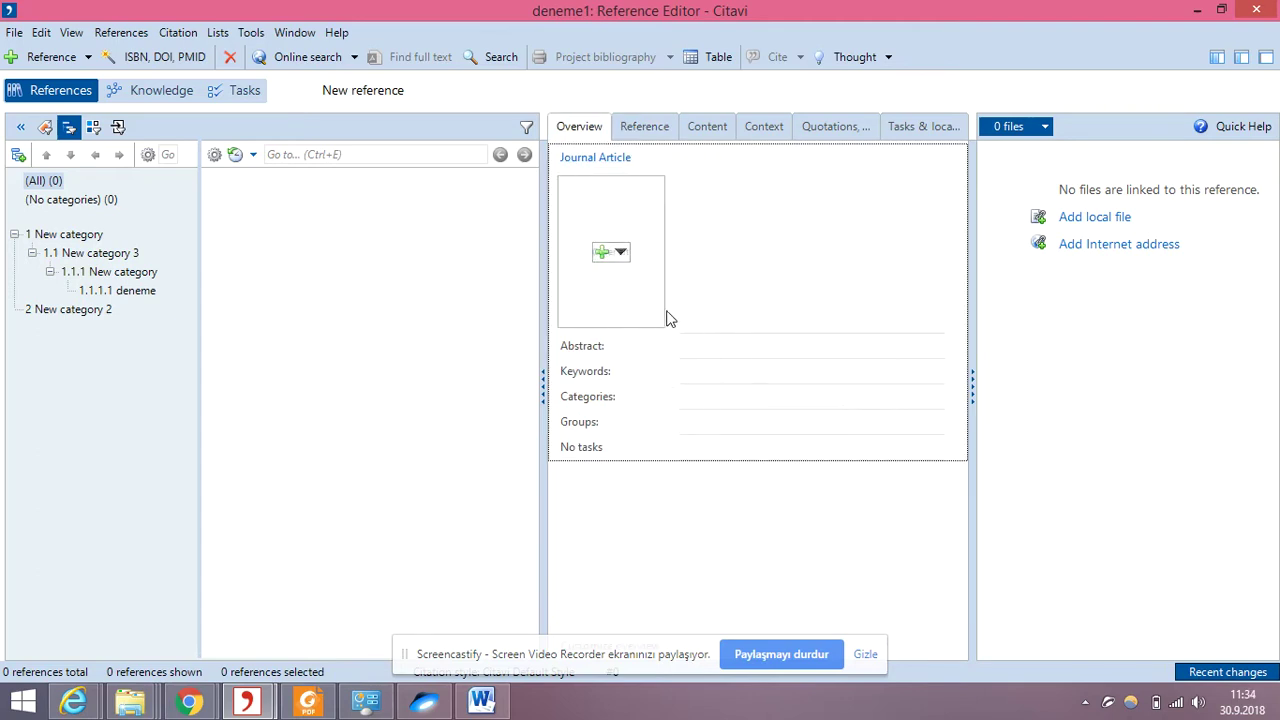
pyautogui.click(646, 131)
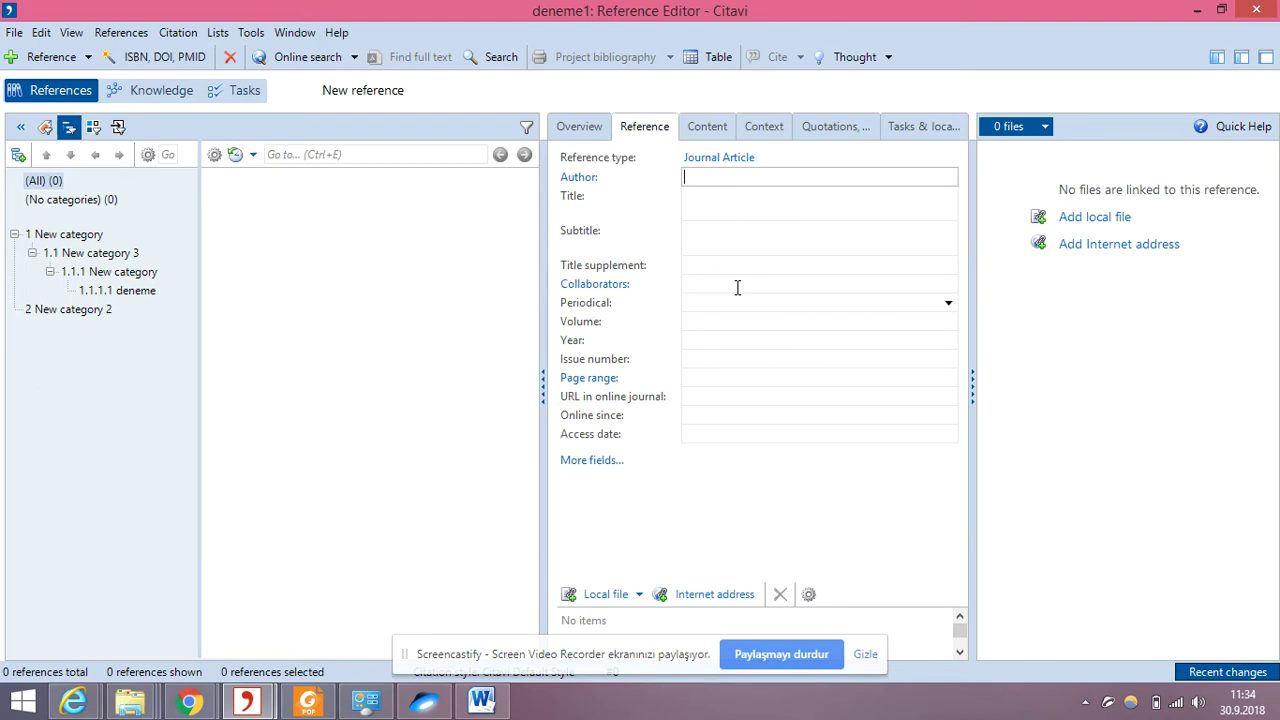
pyautogui.click(586, 130)
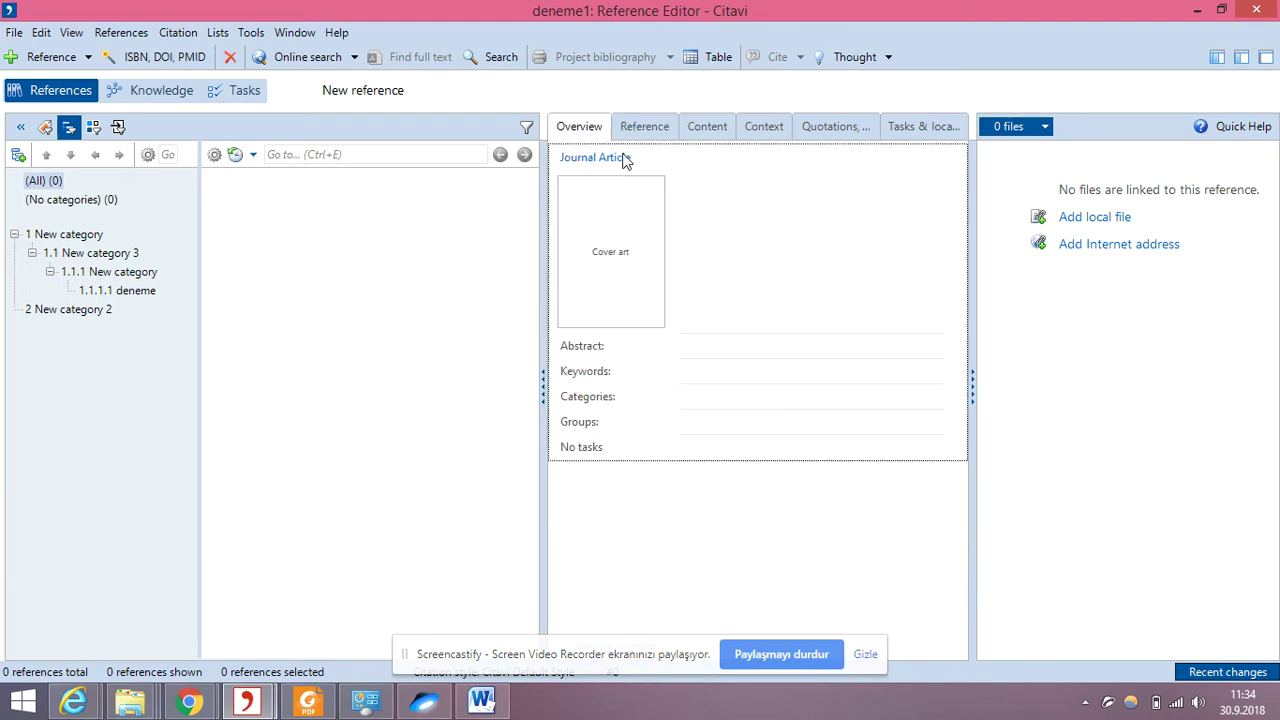
pyautogui.moveTo(687, 401)
pyautogui.click(644, 127)
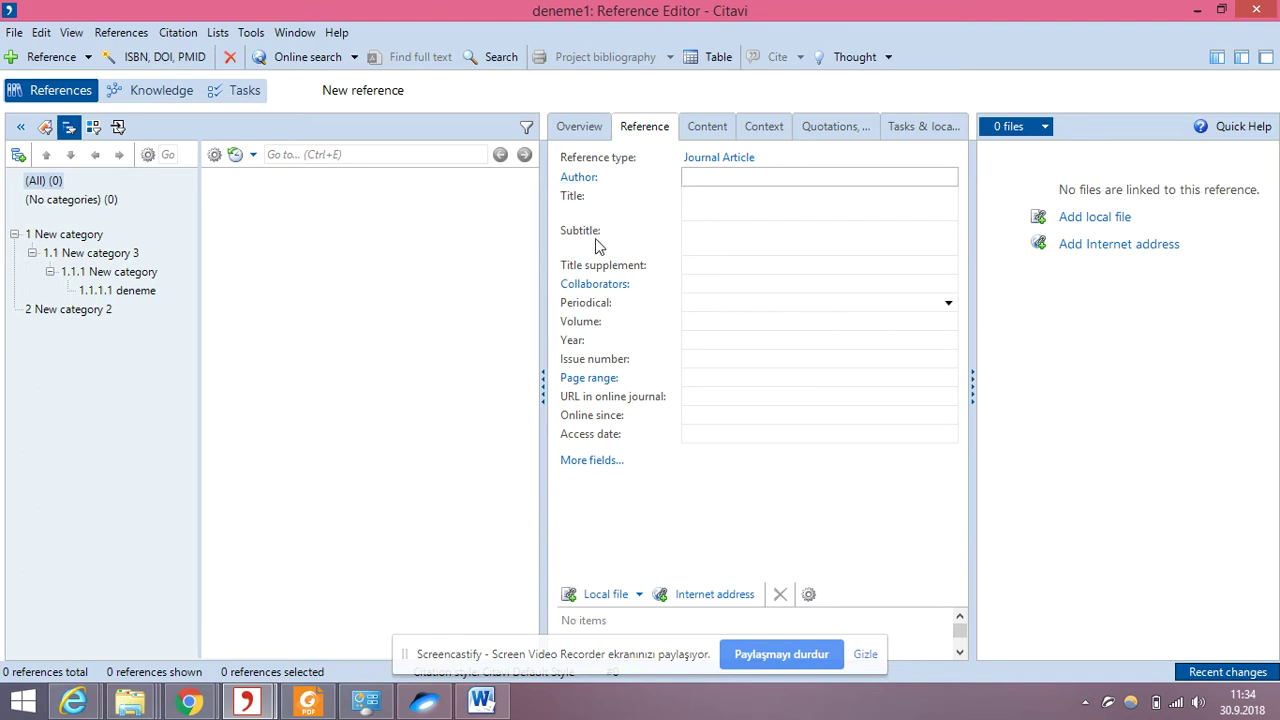
pyautogui.click(691, 242)
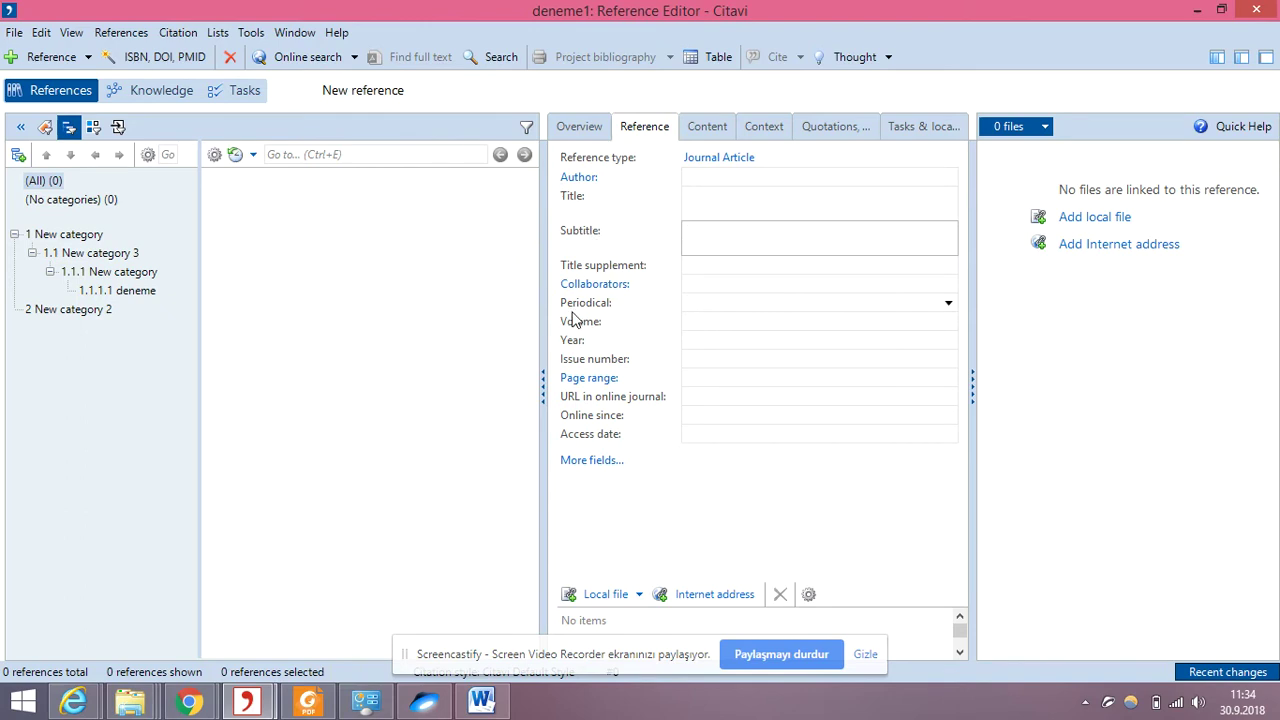
pyautogui.click(692, 305)
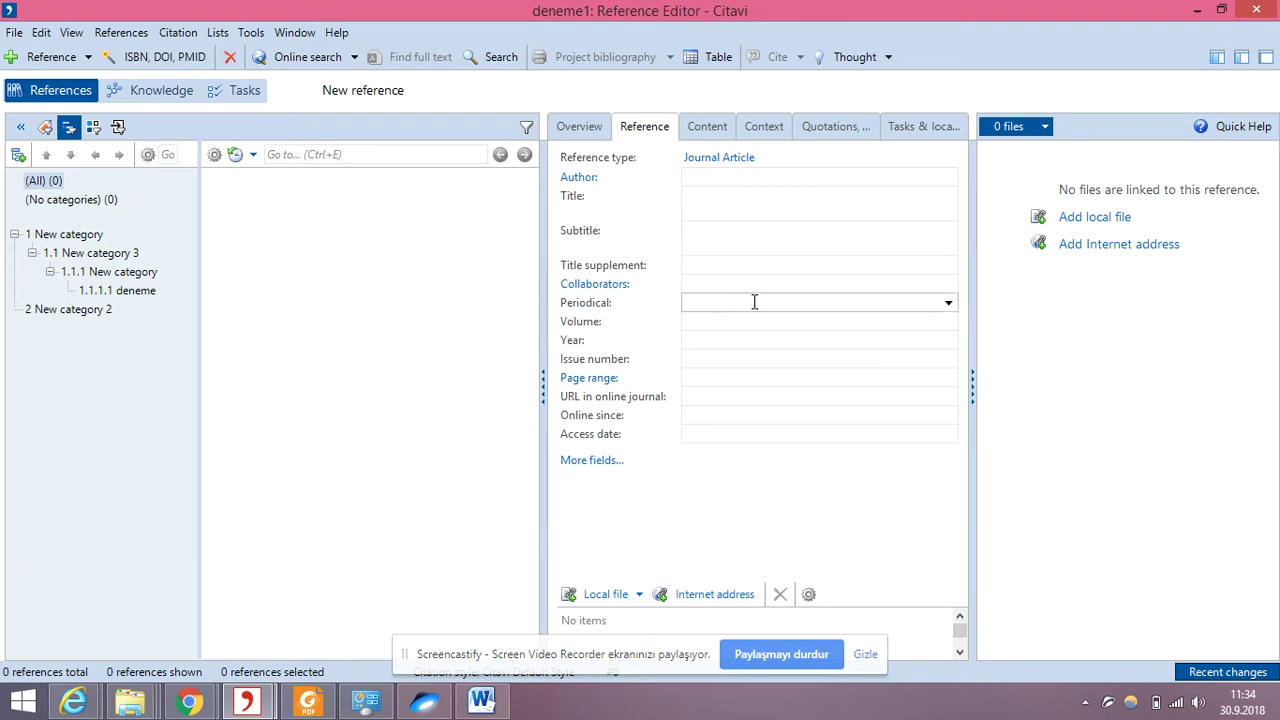
pyautogui.click(692, 320)
pyautogui.click(698, 339)
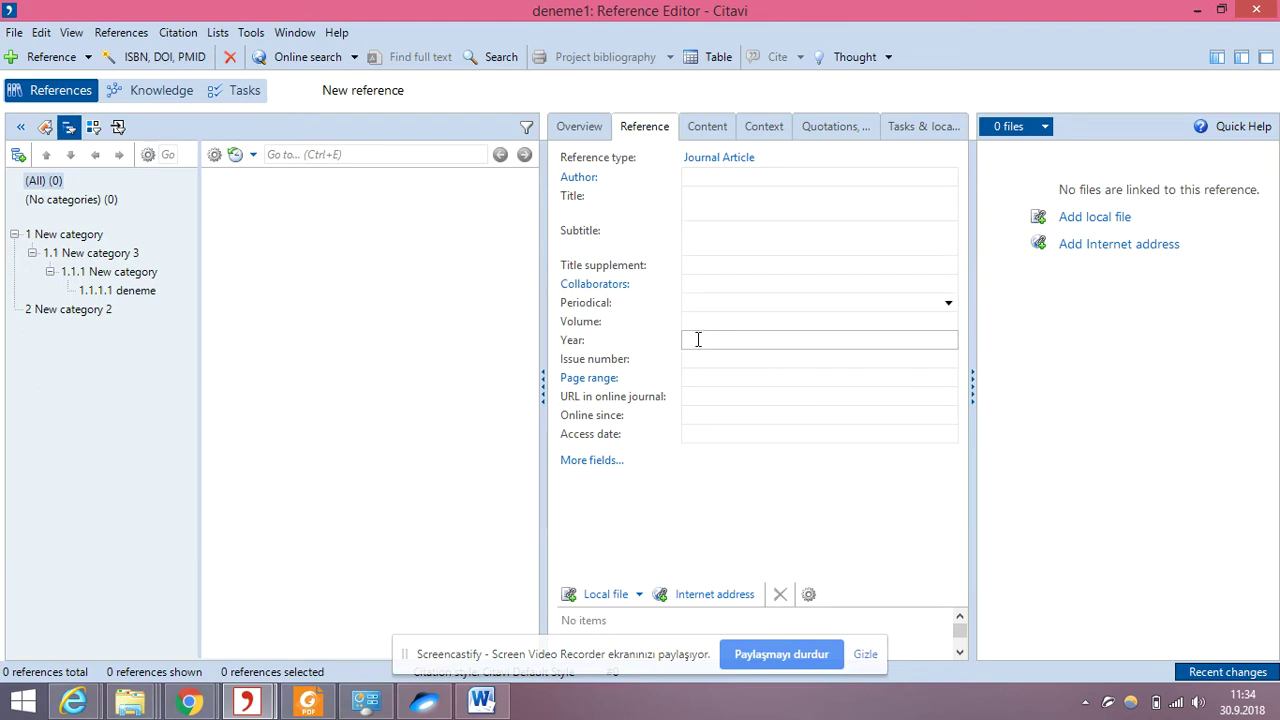
pyautogui.click(698, 358)
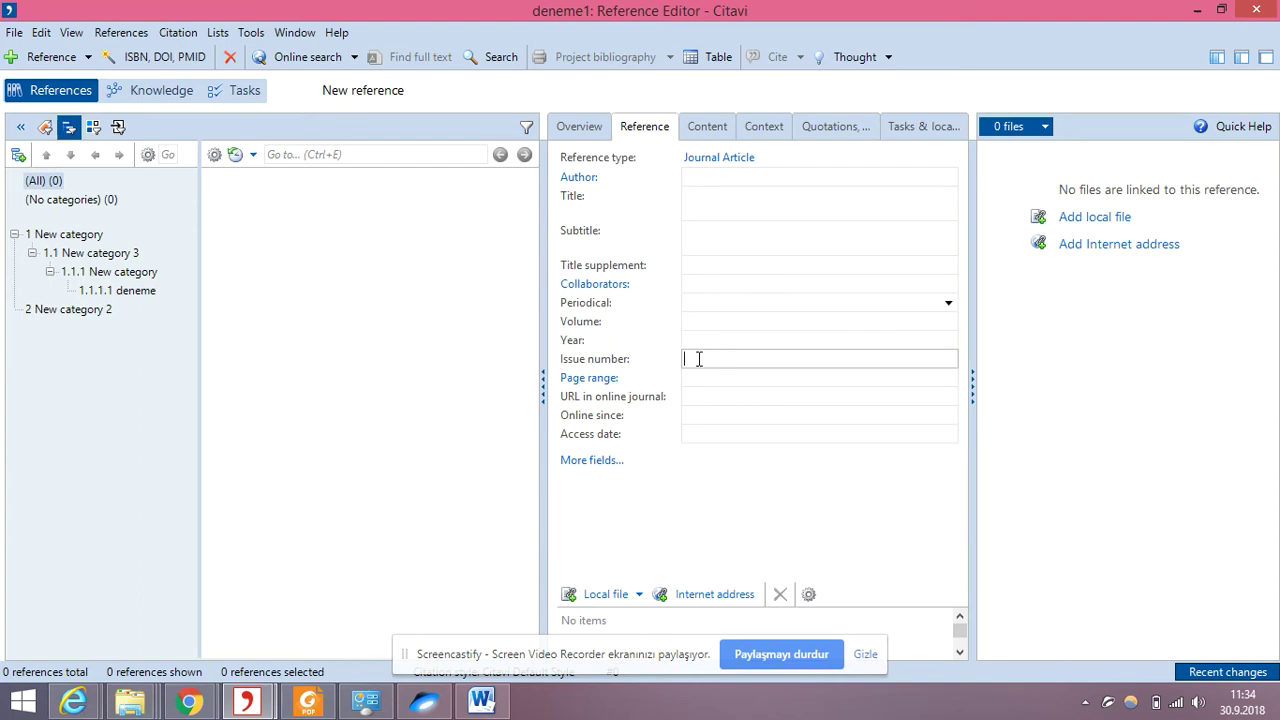
pyautogui.click(706, 377)
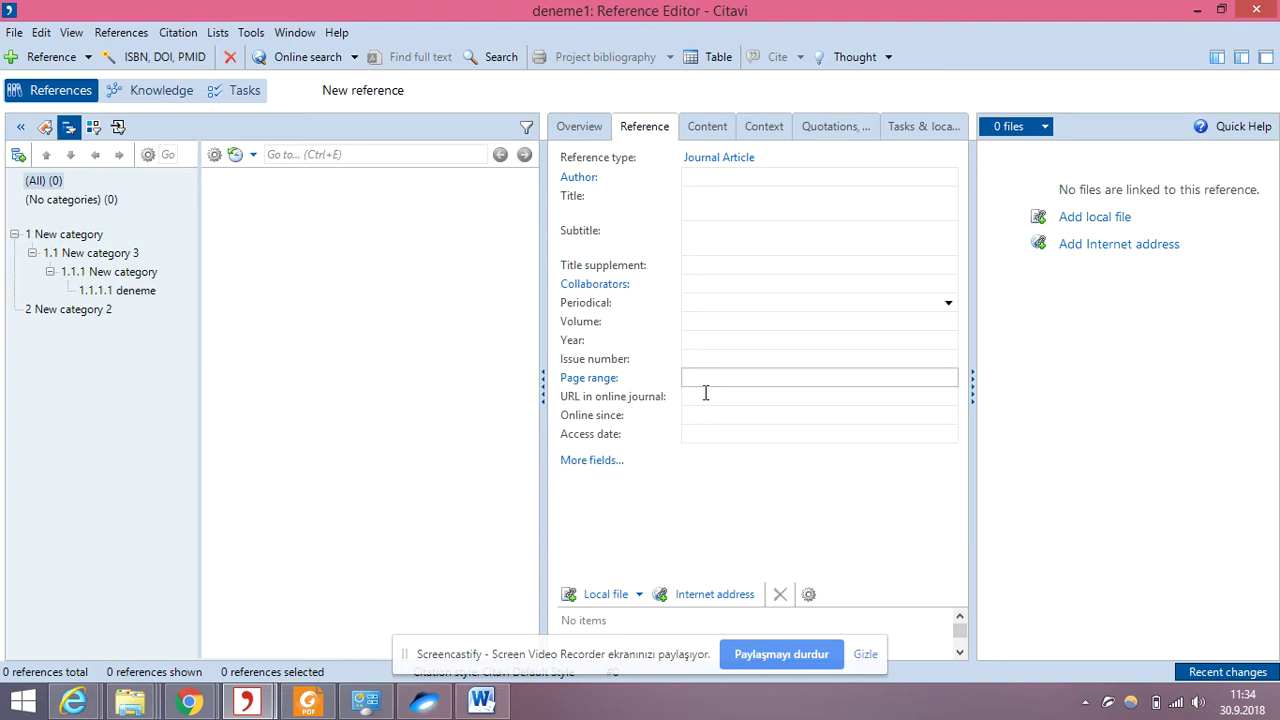
pyautogui.click(707, 393)
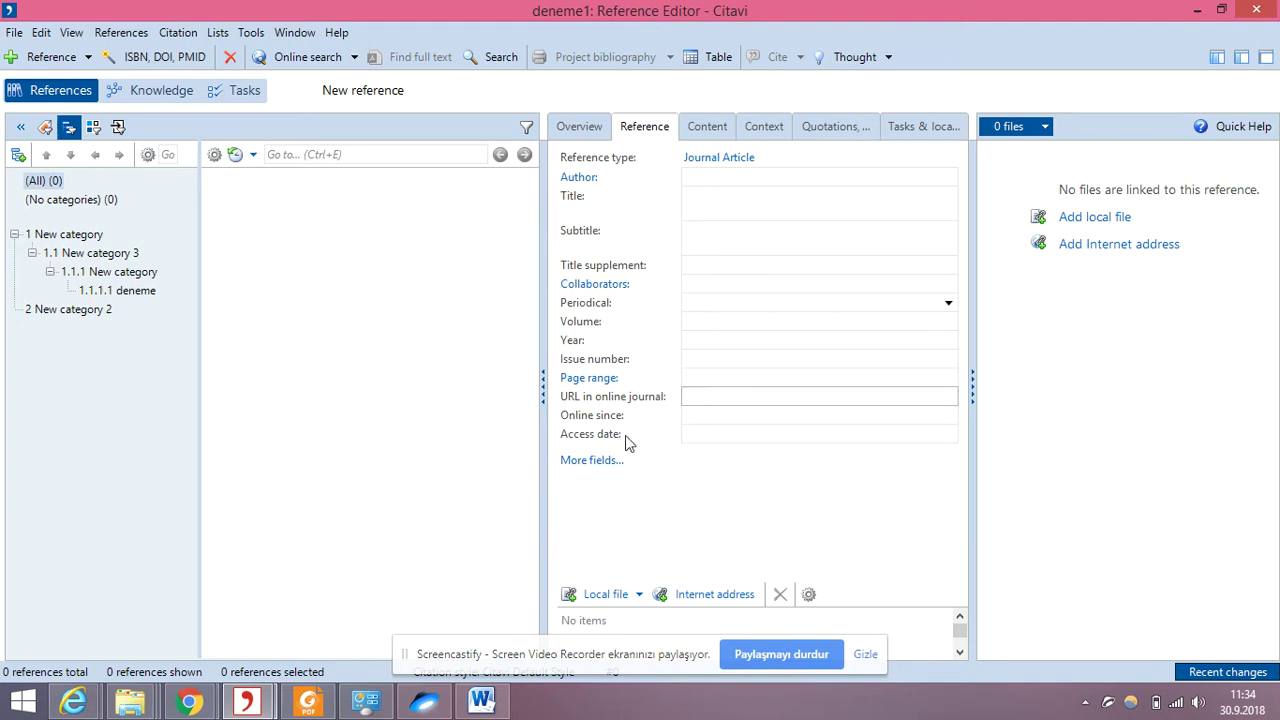
pyautogui.click(698, 436)
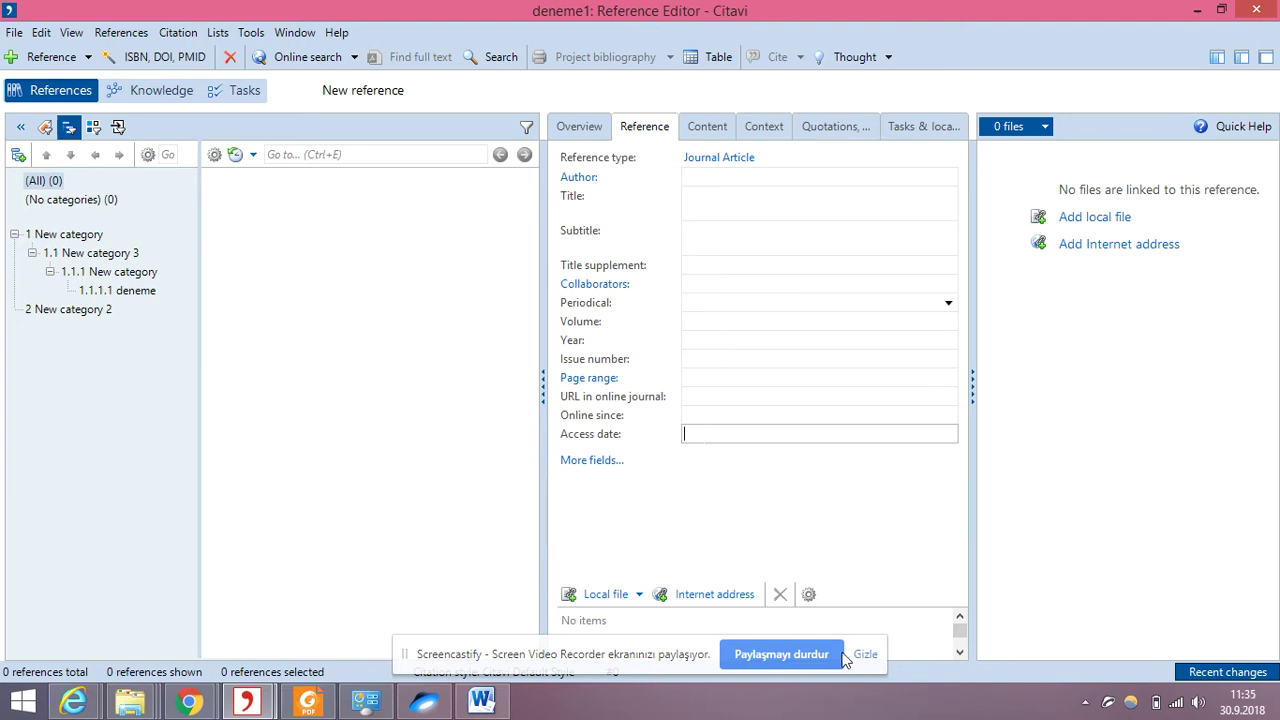
pyautogui.moveTo(644, 650); pyautogui.dragTo(316, 643)
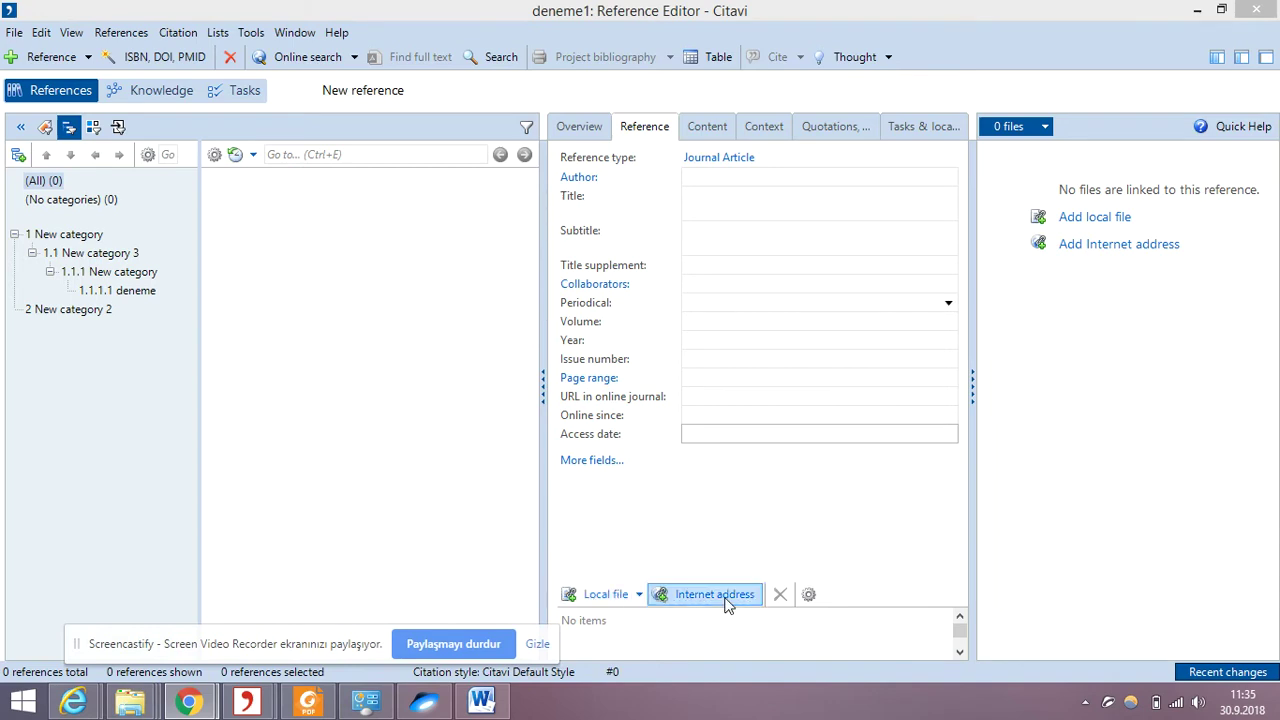
pyautogui.click(716, 500)
pyautogui.click(626, 594)
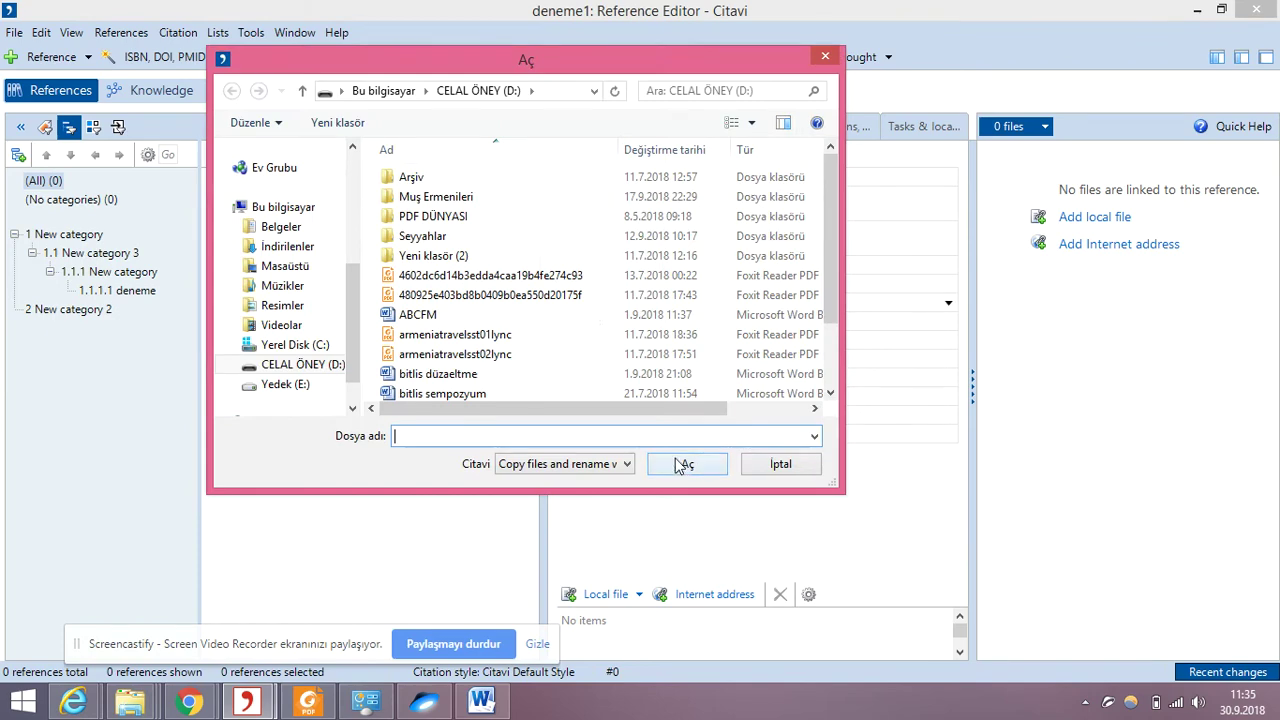
pyautogui.click(781, 464)
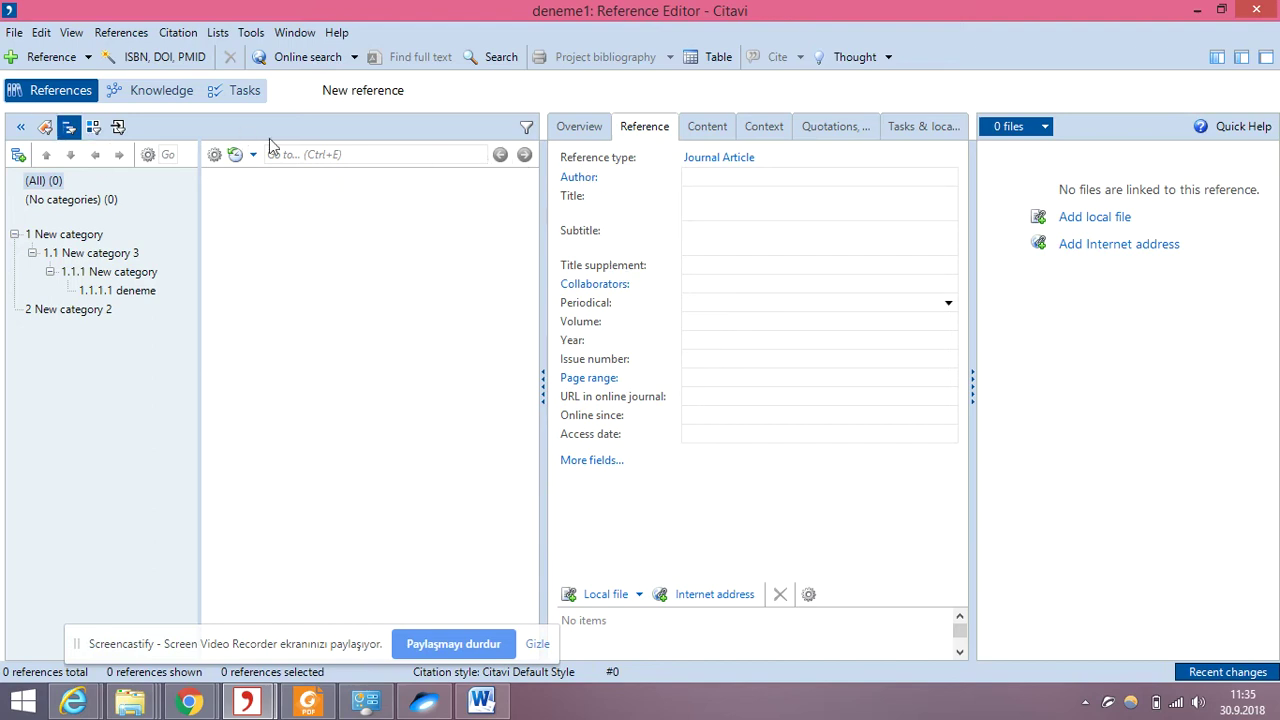
# Enter the author's last name and first name, separated by a comma, in the journal article's Author field.
pyautogui.click(717, 177)
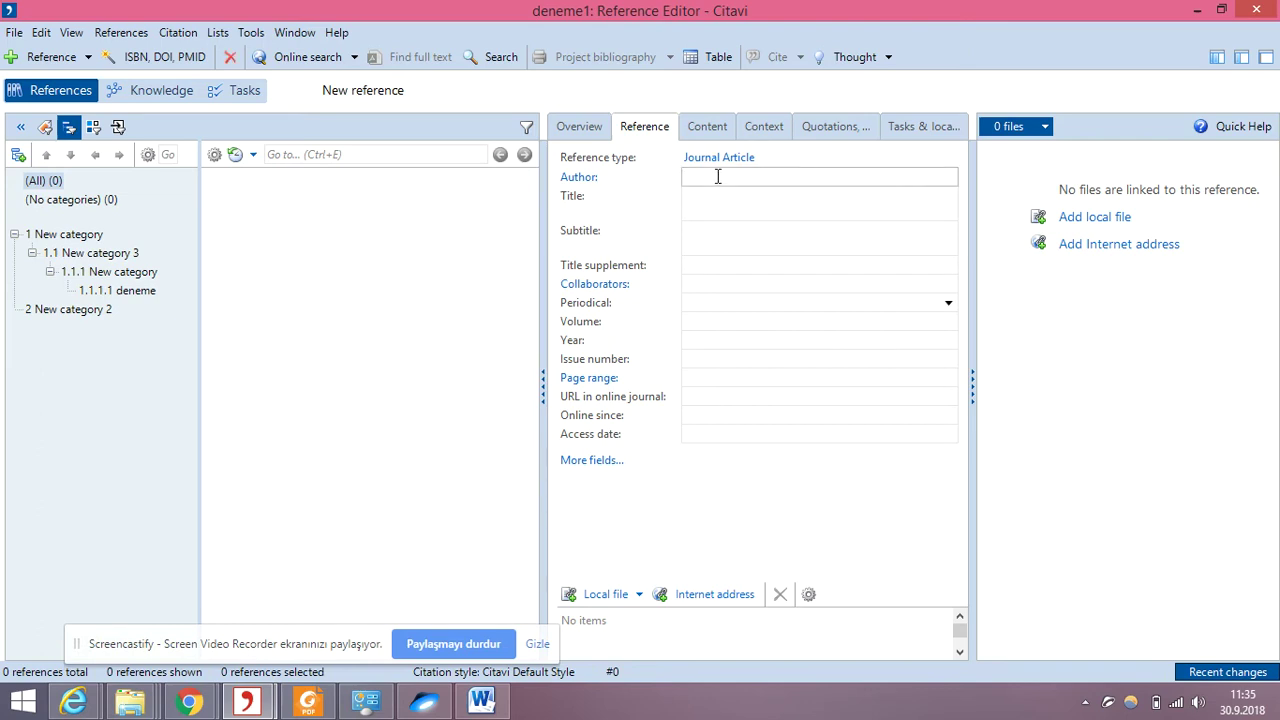
pyautogui.write('Öney, Celal')
# Examine the name columns of the existing author and of the blank row for another person in the Author editor.
pyautogui.click(580, 178)
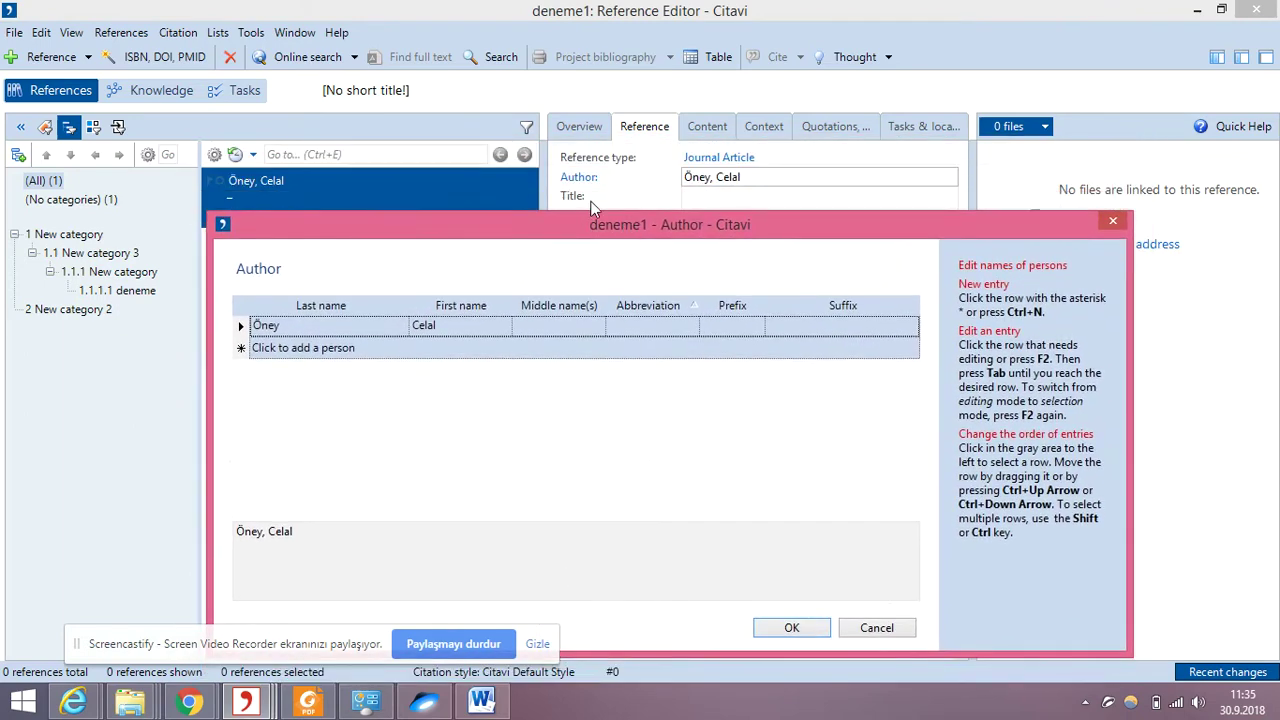
pyautogui.moveTo(605, 231); pyautogui.dragTo(610, 201)
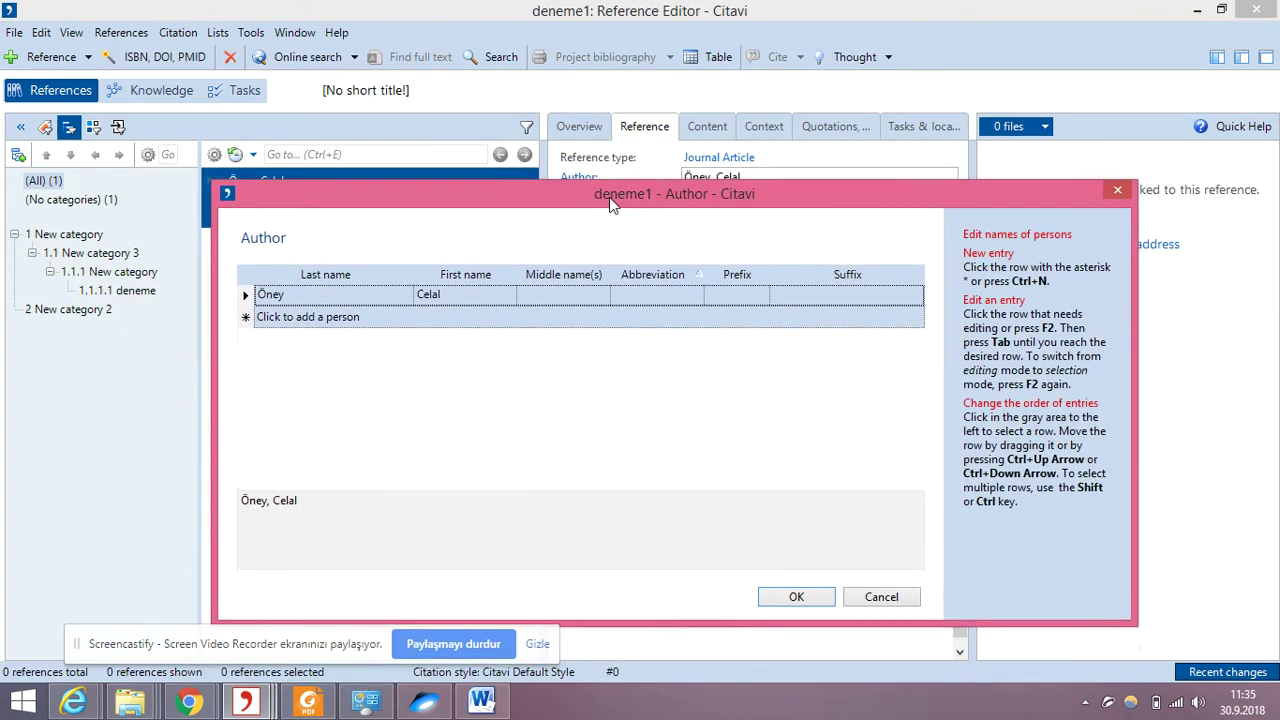
pyautogui.click(302, 314)
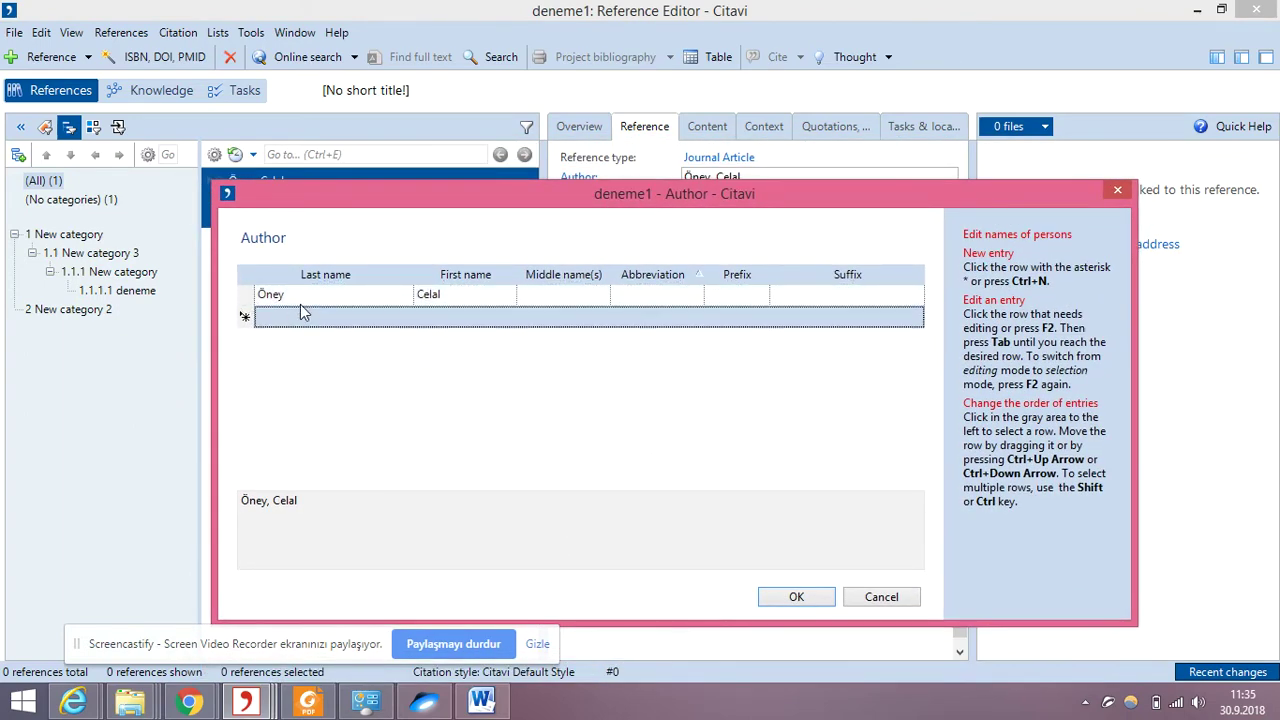
pyautogui.press('Up')
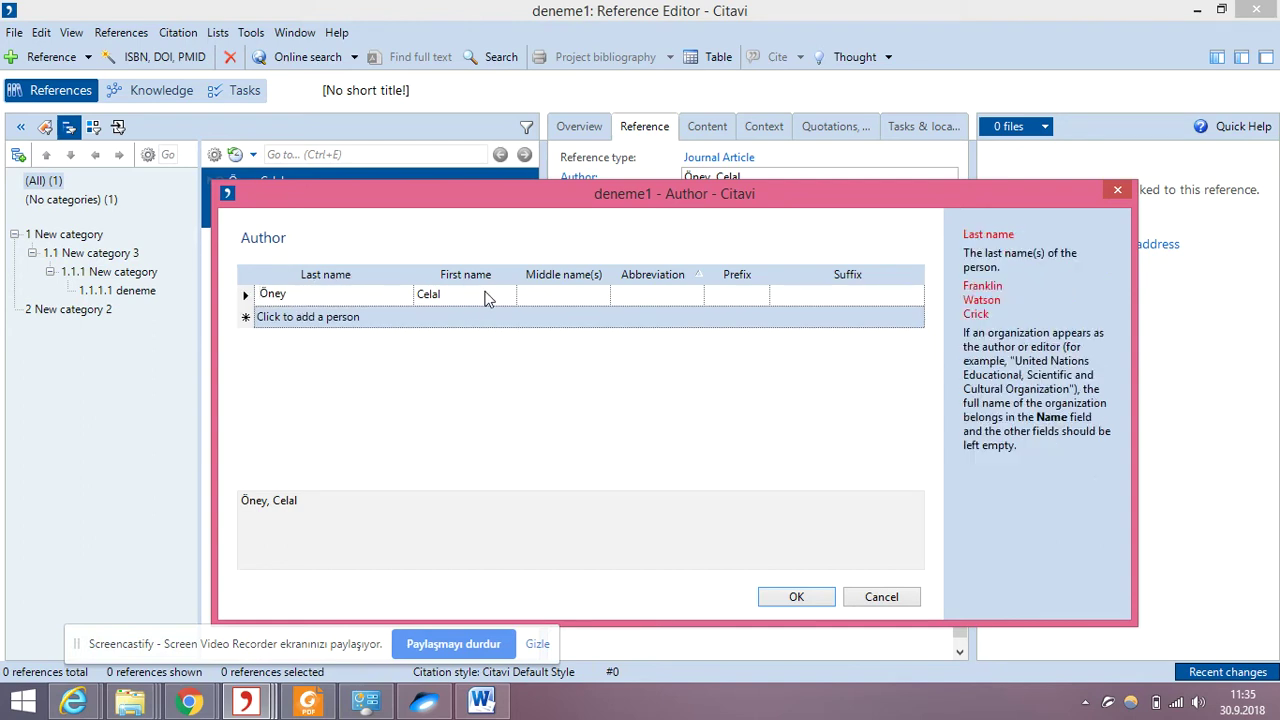
pyautogui.click(536, 291)
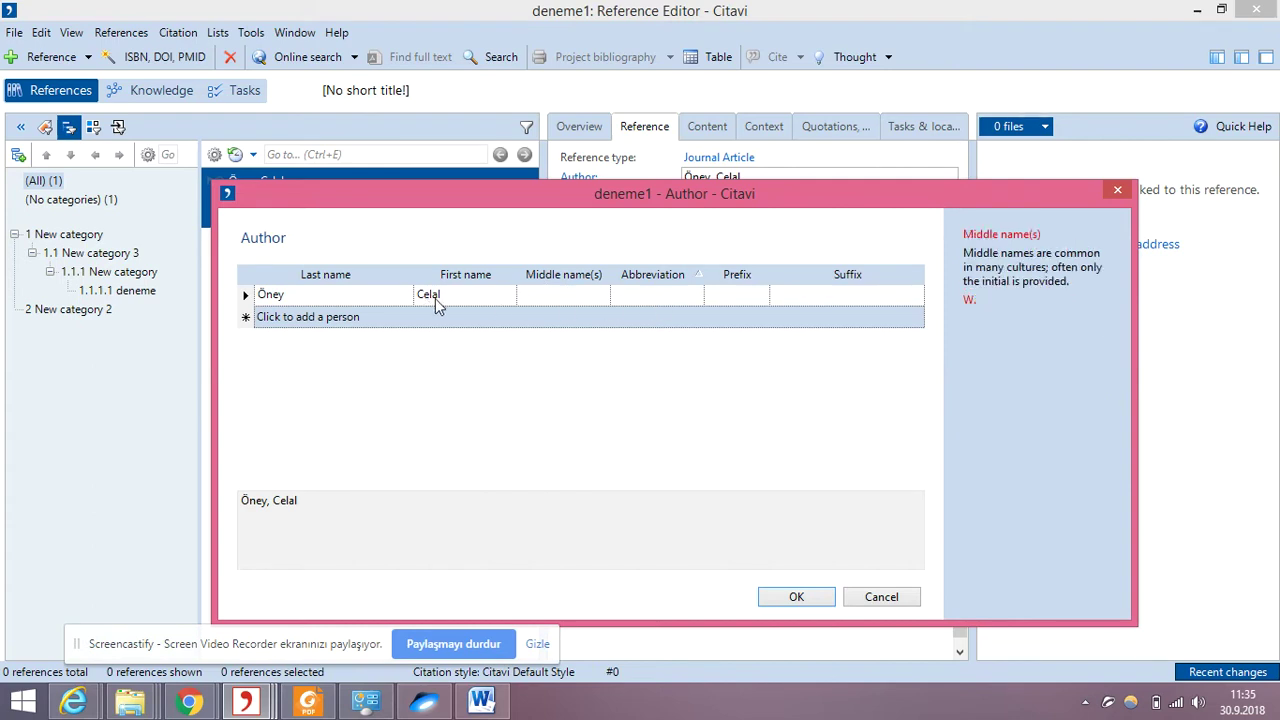
pyautogui.moveTo(561, 204); pyautogui.dragTo(562, 235)
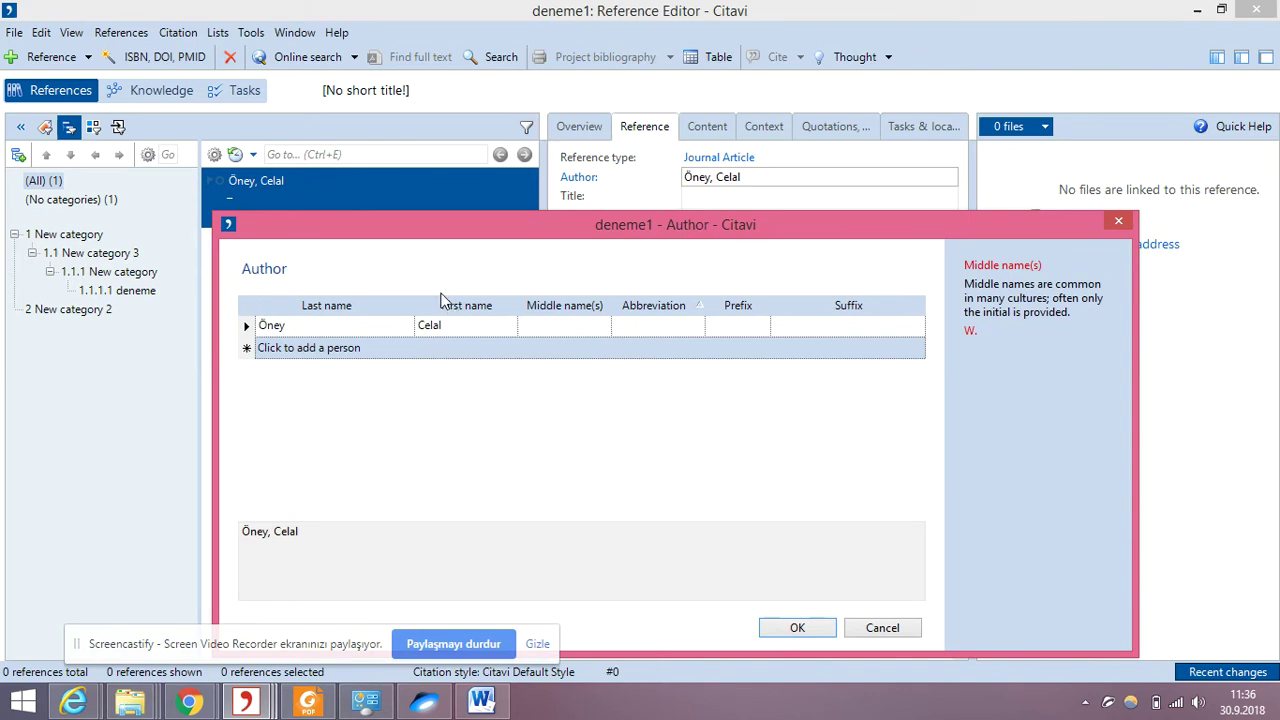
pyautogui.click(290, 346)
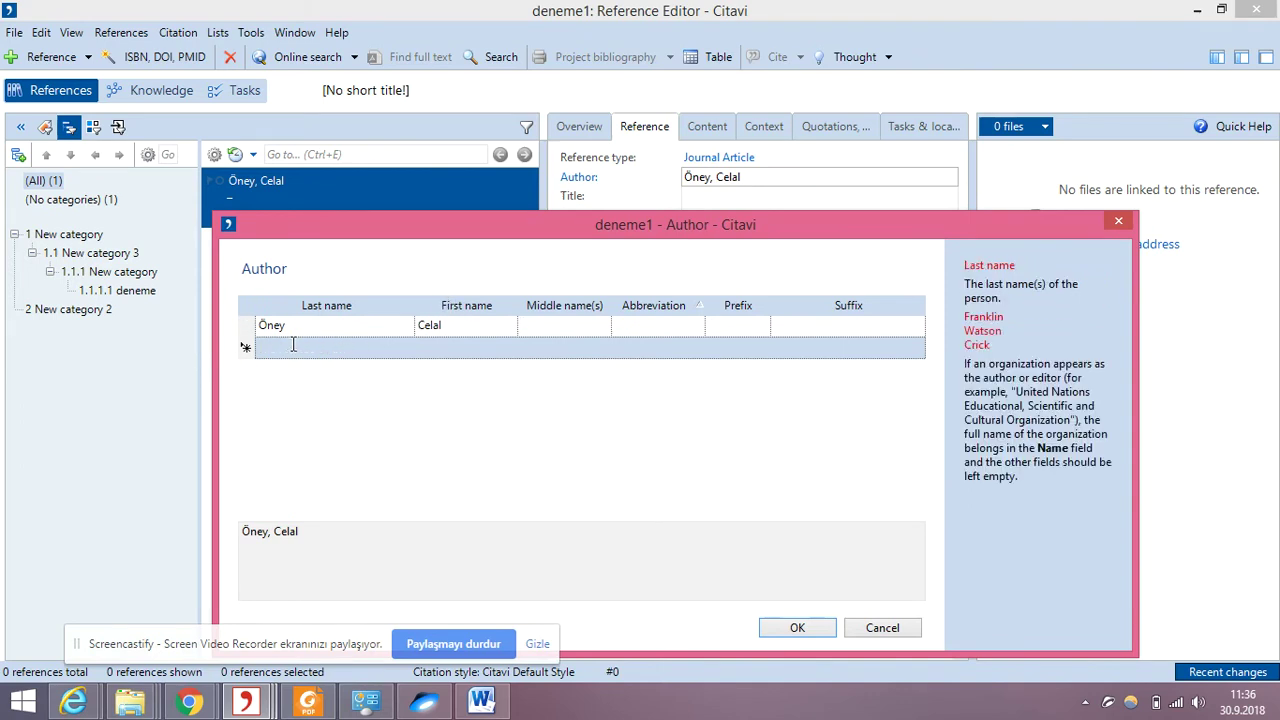
pyautogui.click(440, 346)
pyautogui.click(548, 346)
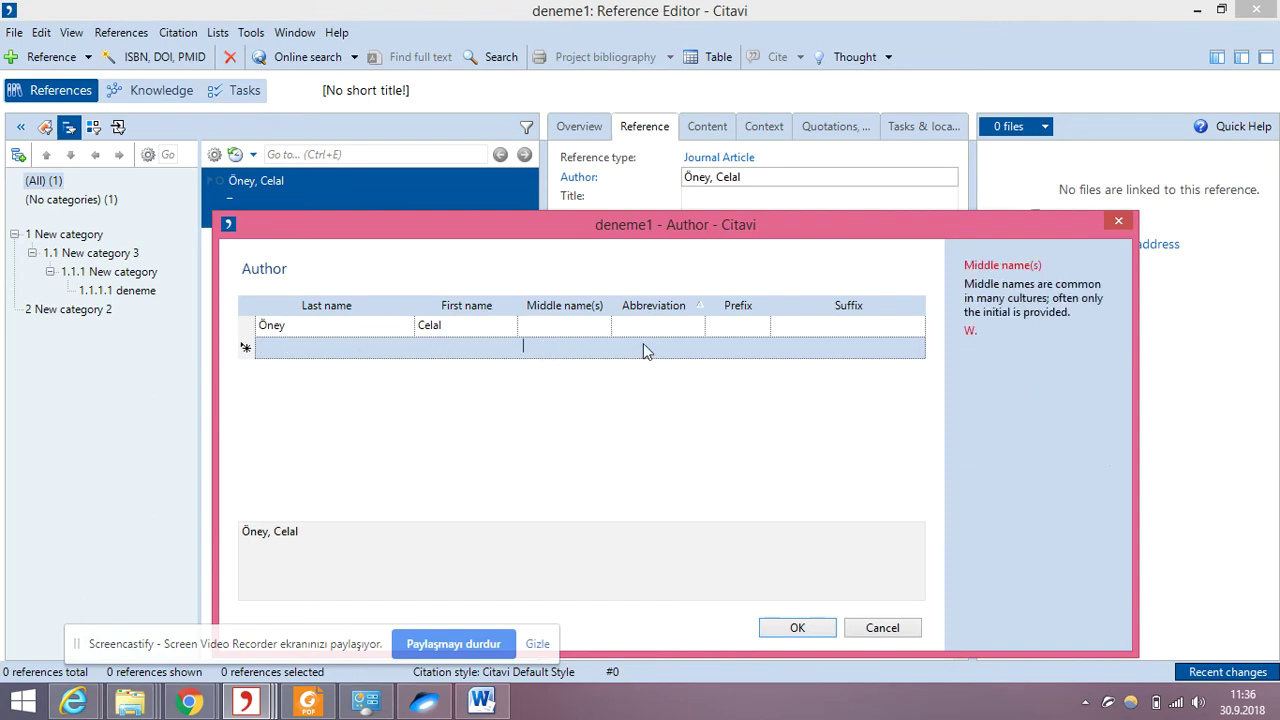
pyautogui.click(643, 346)
pyautogui.click(736, 352)
pyautogui.click(800, 347)
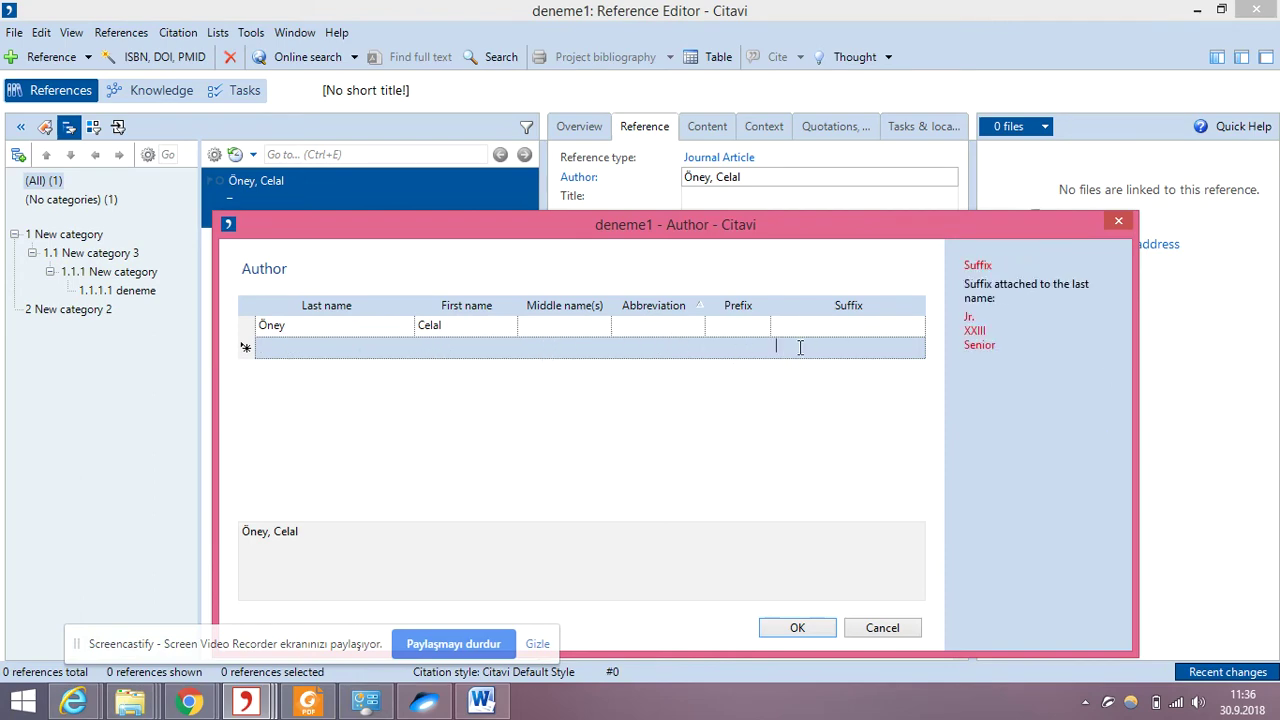
pyautogui.click(296, 368)
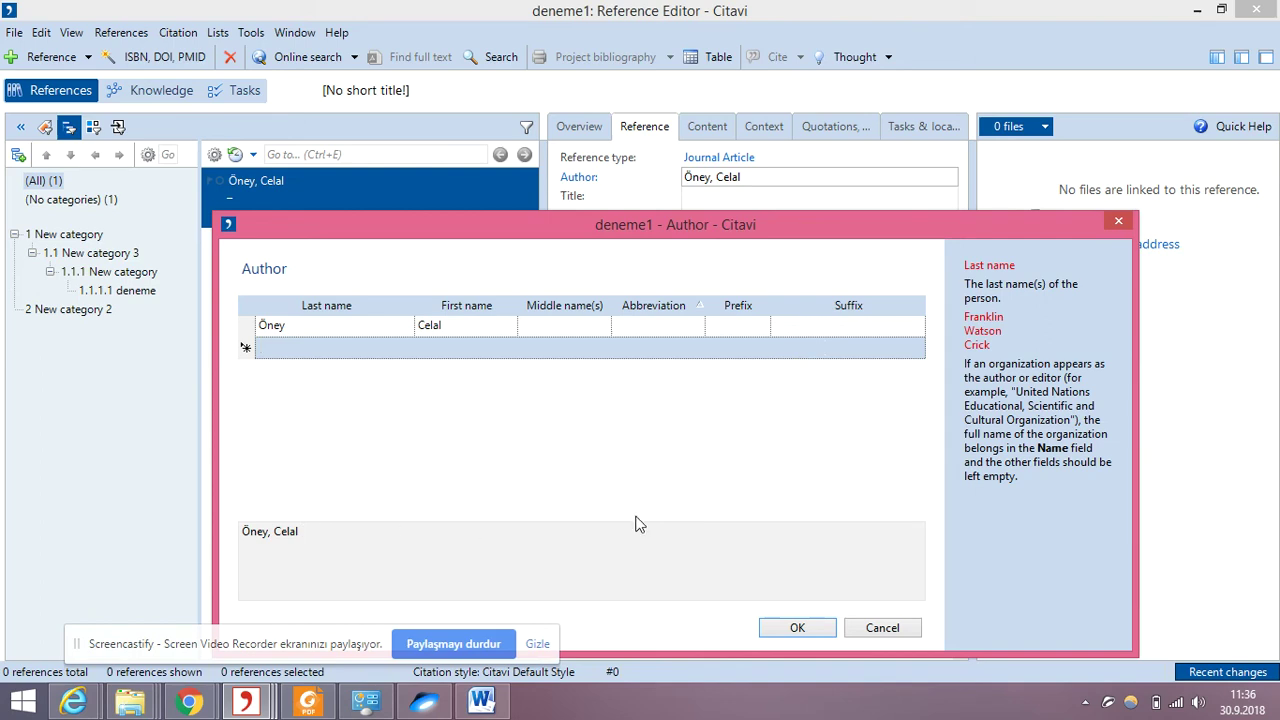
pyautogui.click(306, 341)
pyautogui.click(283, 531)
pyautogui.hotkey('ctrl', 'a')
pyautogui.click(852, 635)
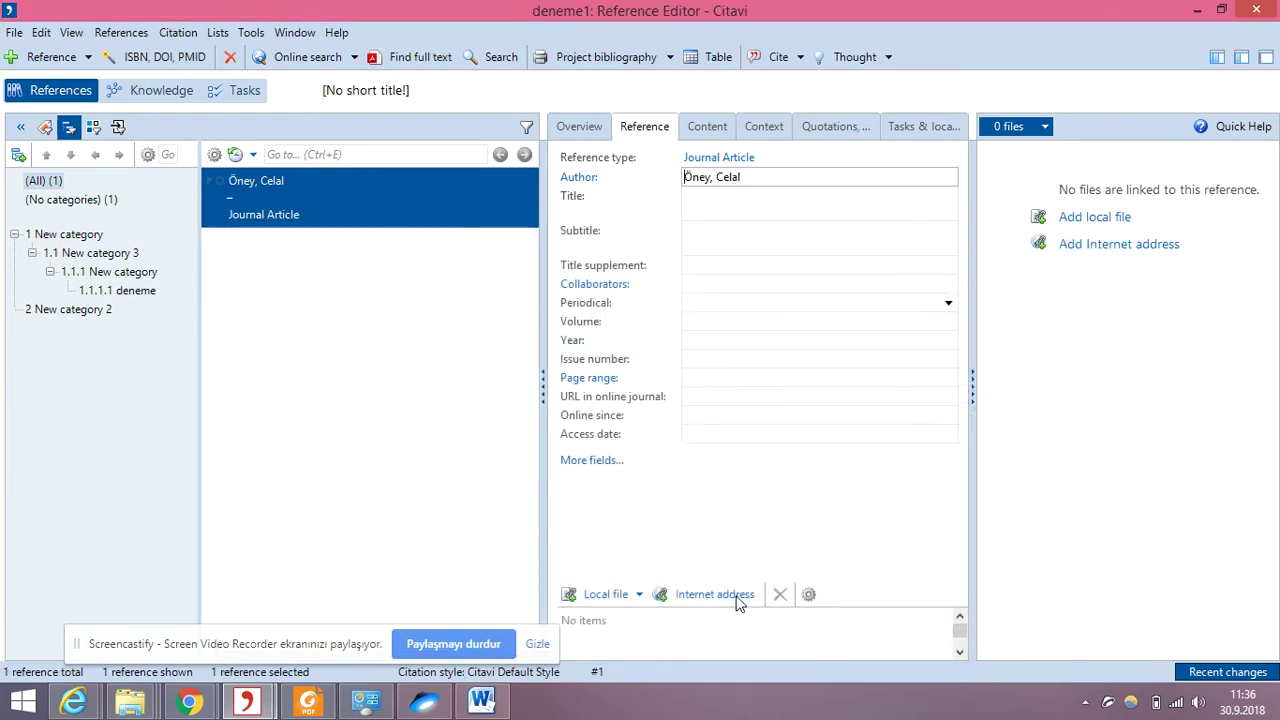
# Set the journal article's title to "Osmanlı Tarihi".
pyautogui.click(727, 203)
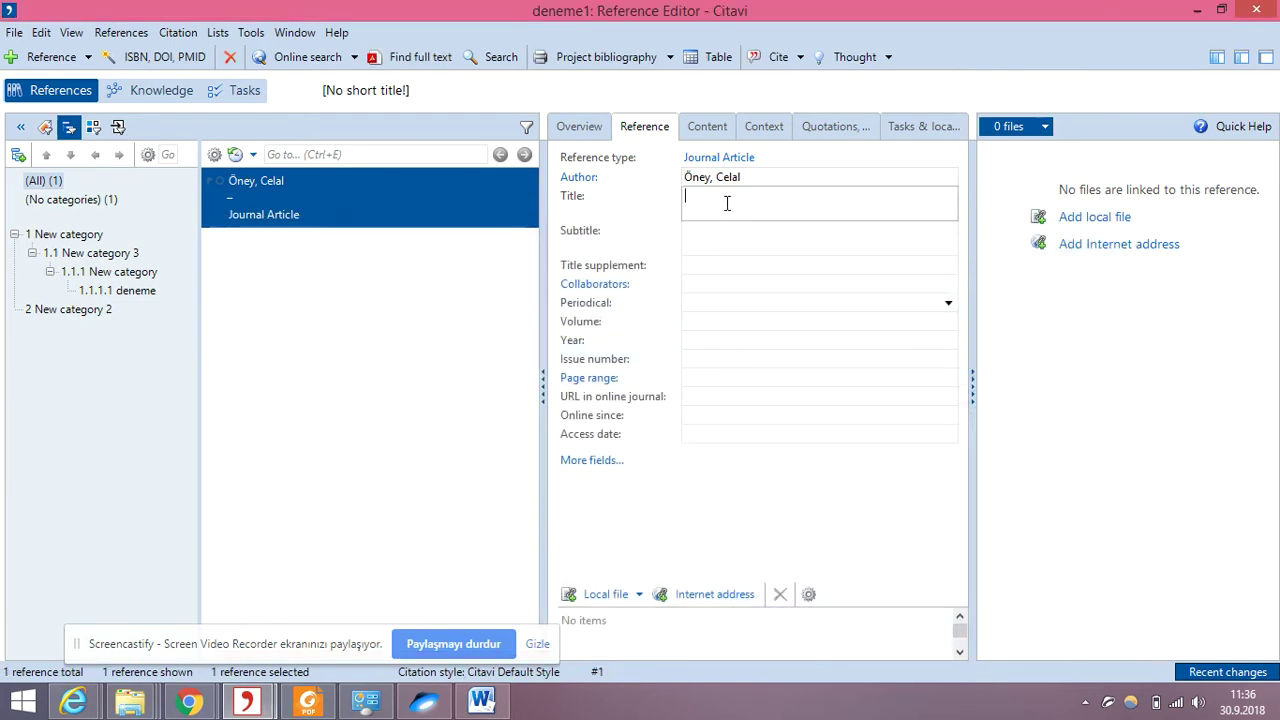
pyautogui.write('Osmanlı tarihi')
pyautogui.click(741, 197)
pyautogui.press('BackSpace')
pyautogui.write('Tarihi')
pyautogui.click(783, 199)
pyautogui.click(752, 240)
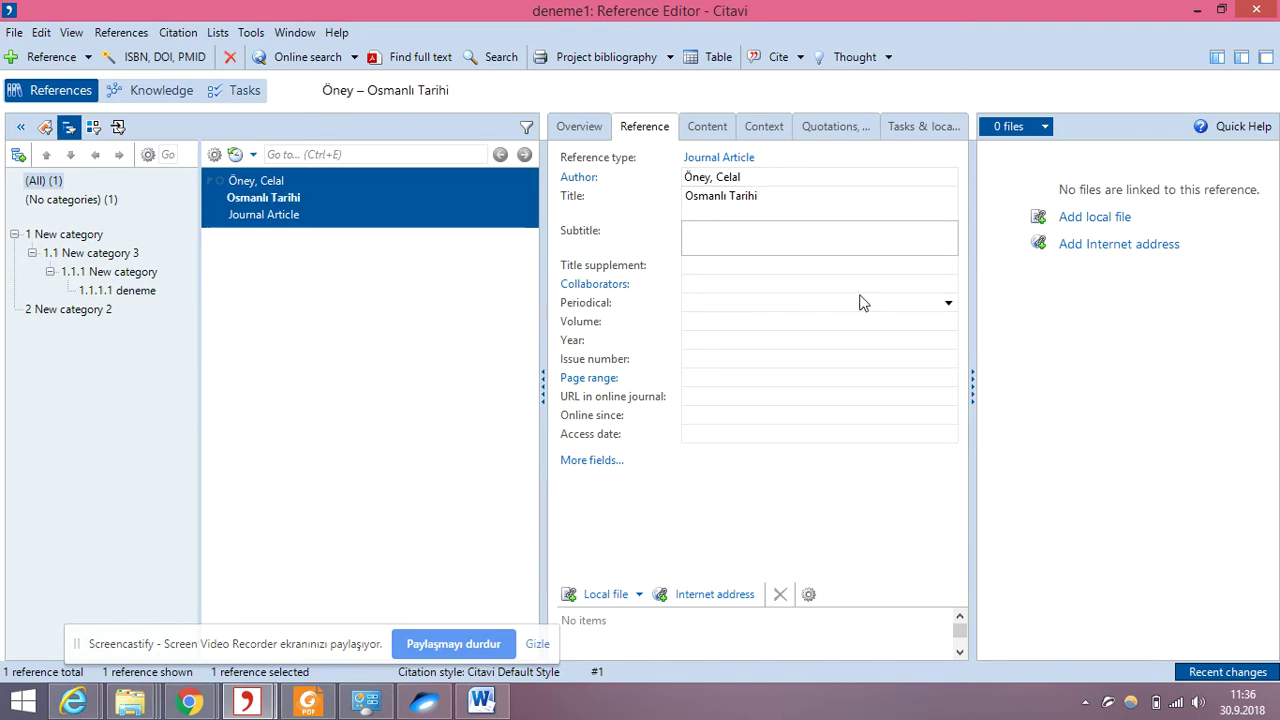
# Enter "Tarih ve Günce" as the periodical of the journal article.
pyautogui.click(749, 302)
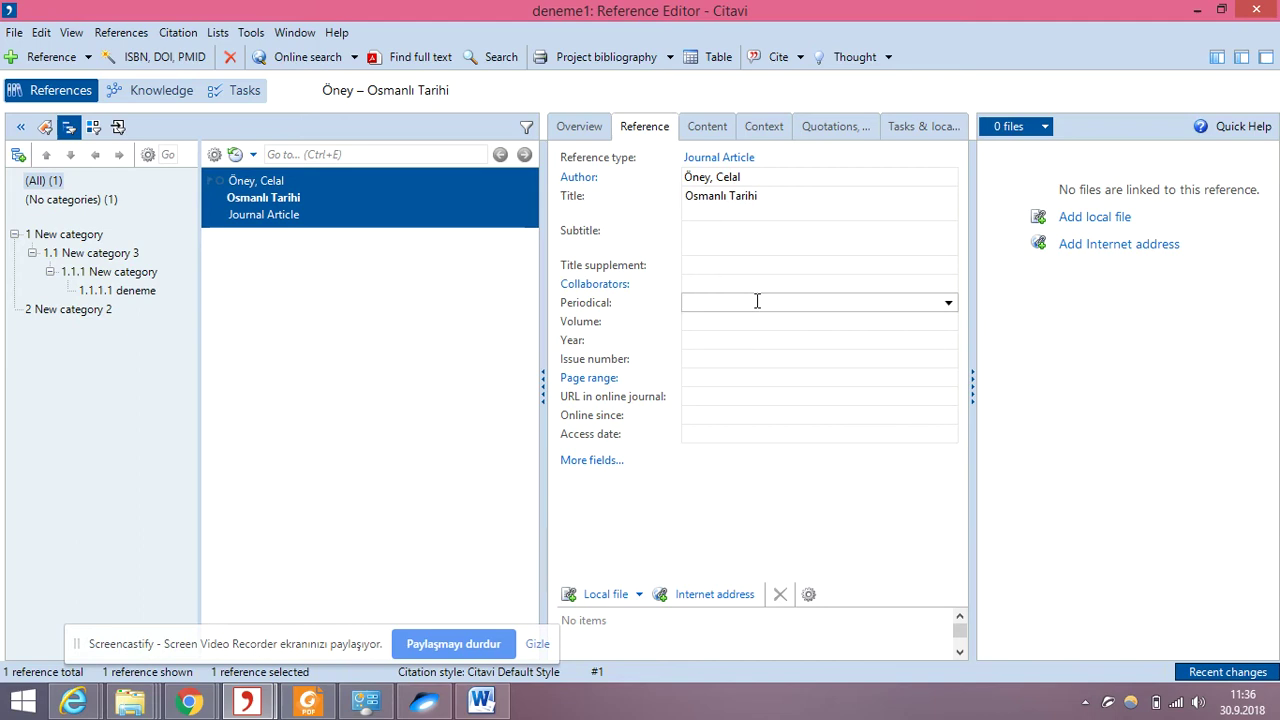
pyautogui.click(757, 301)
pyautogui.write('Tarih')
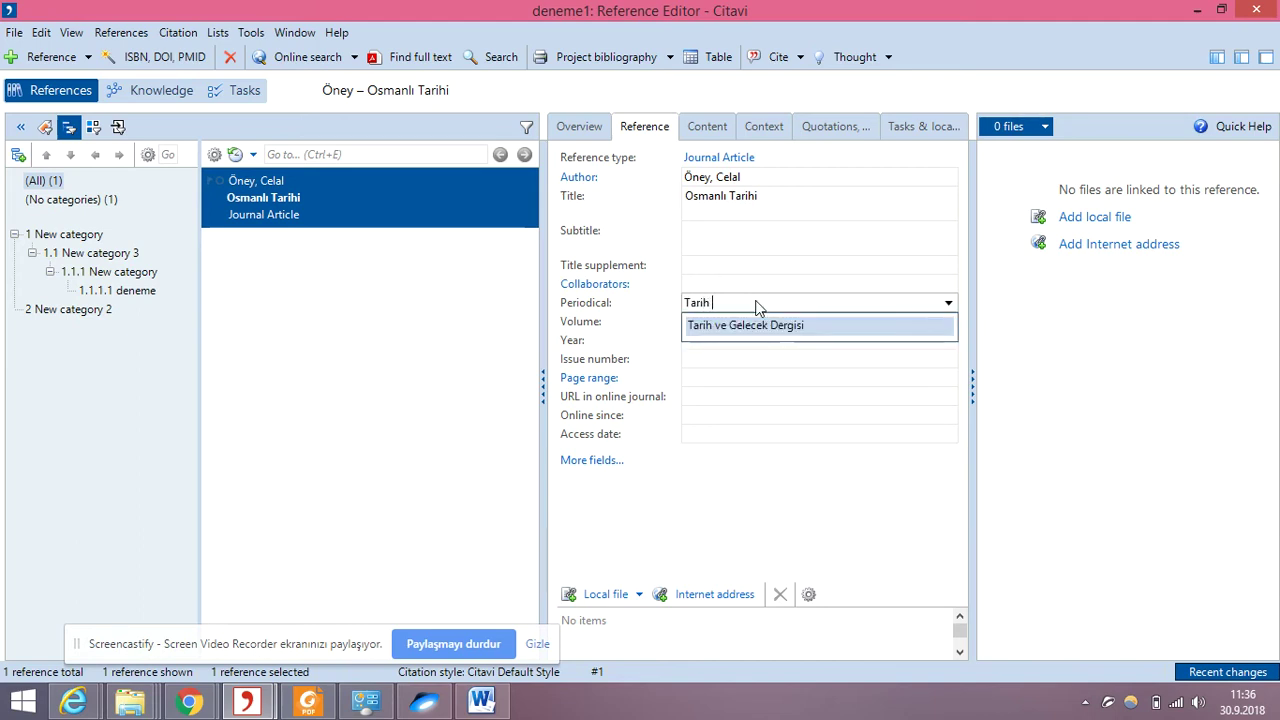
pyautogui.write(' ve Günce')
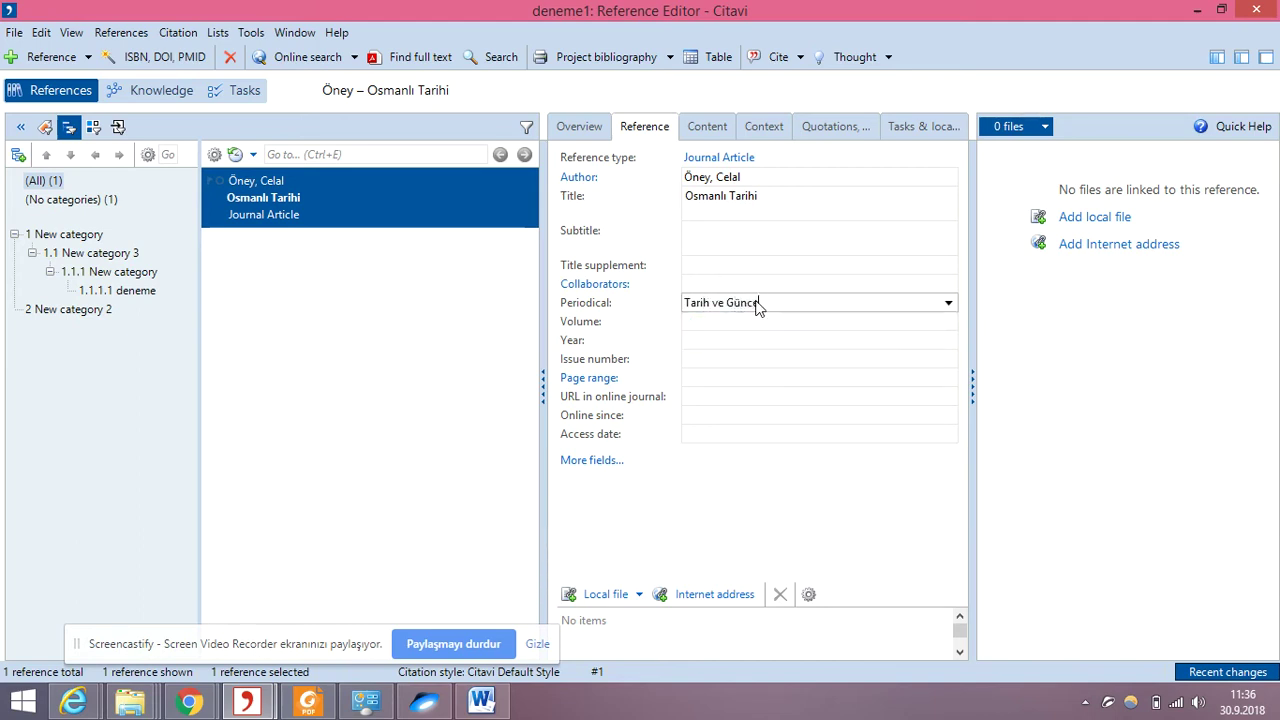
# Fill in volume 5, year 2012, issue number 23 and page range 56-69 for the journal article.
pyautogui.click(694, 321)
pyautogui.write('5')
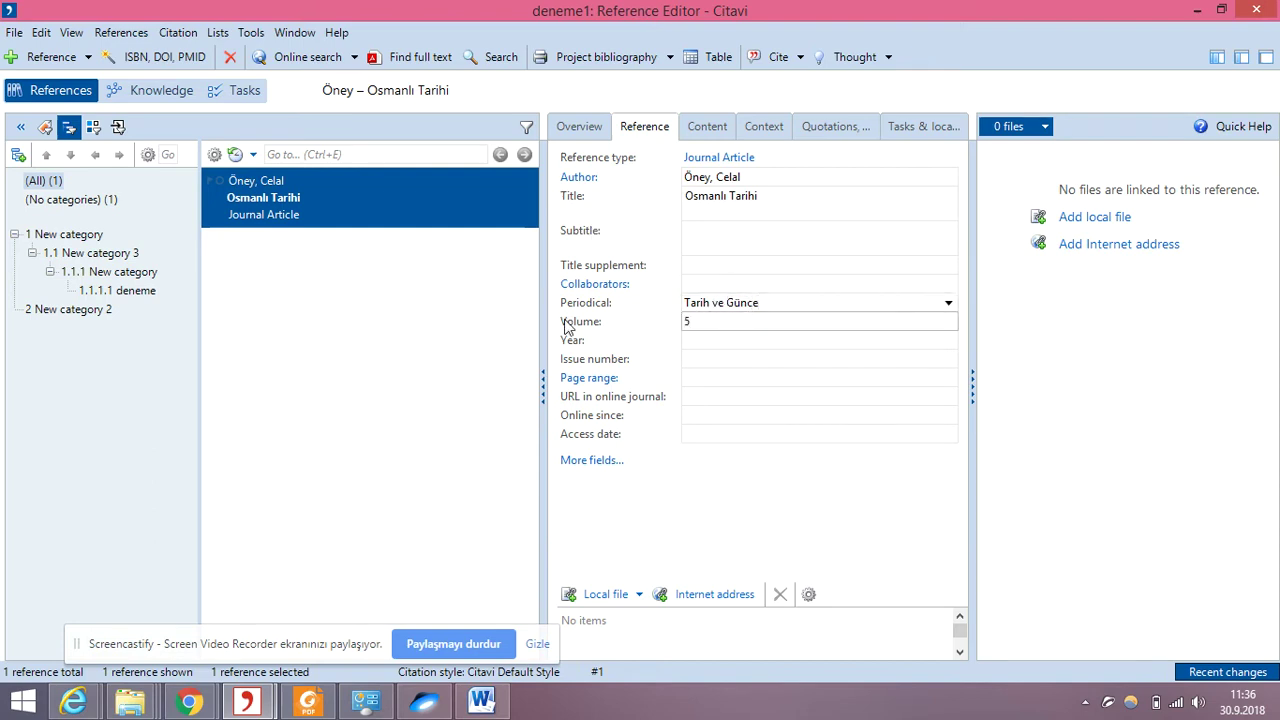
pyautogui.click(704, 340)
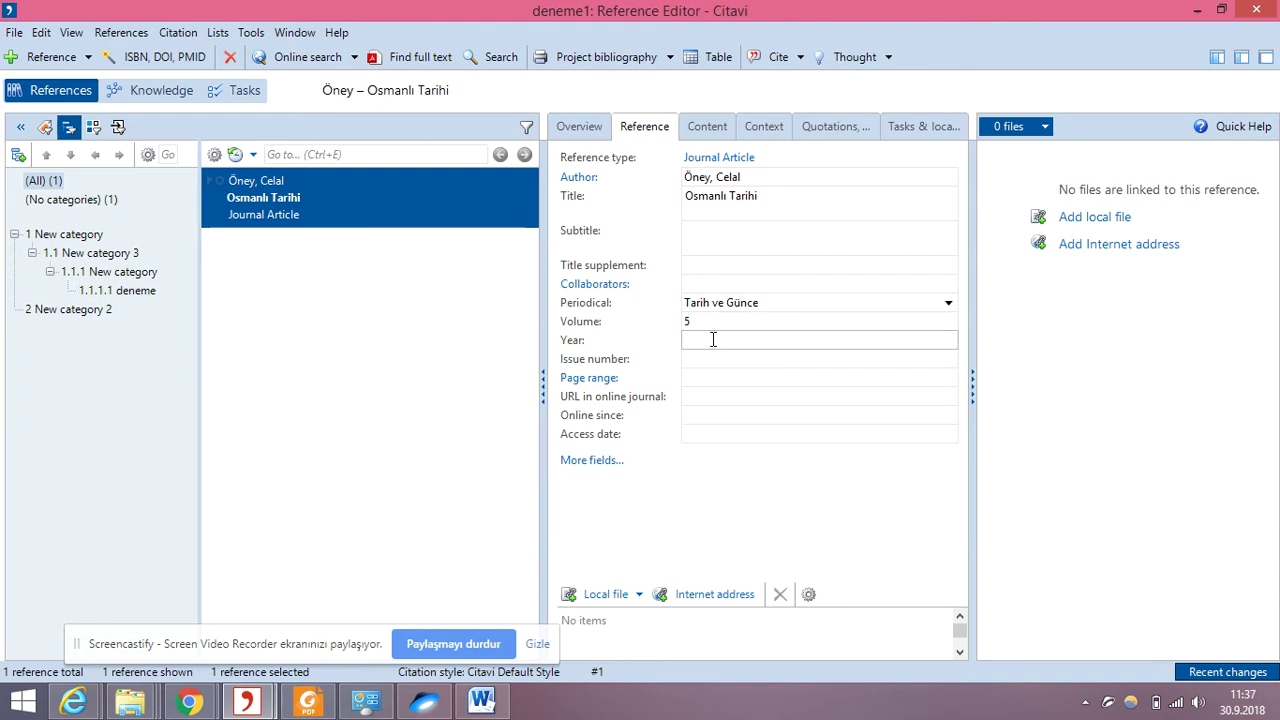
pyautogui.write('2012')
pyautogui.click(727, 358)
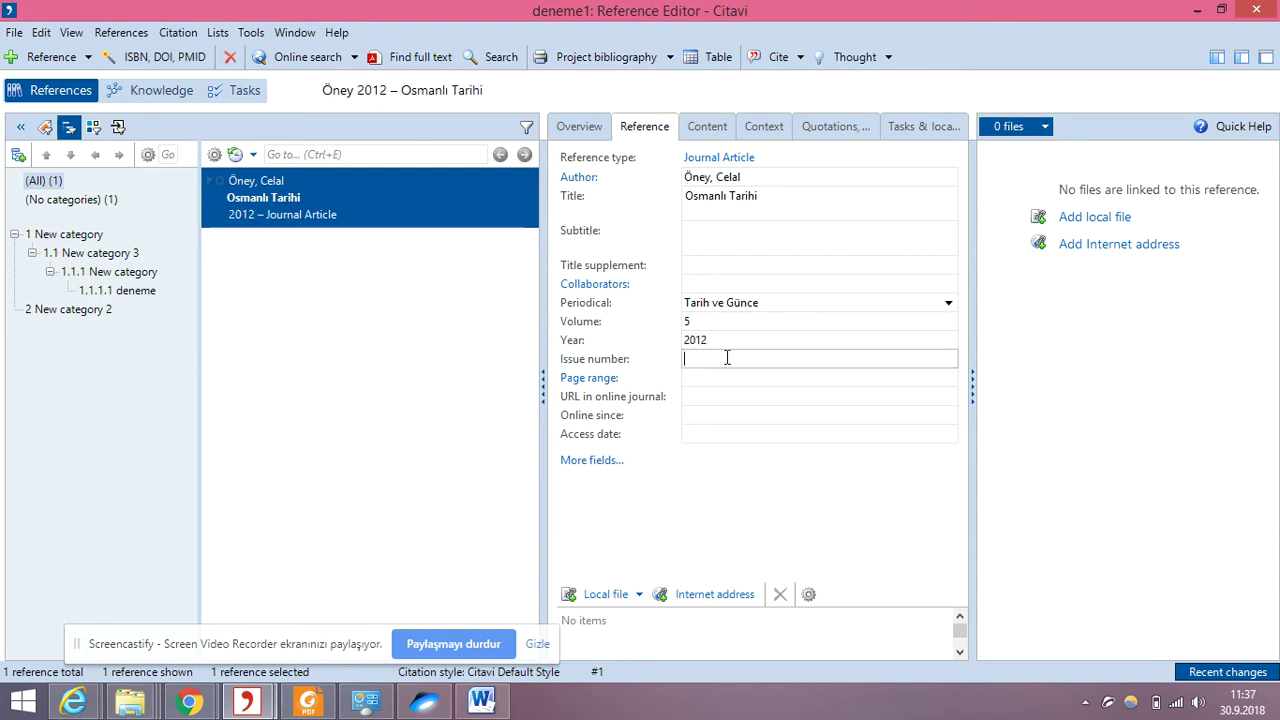
pyautogui.write('23')
pyautogui.click(703, 377)
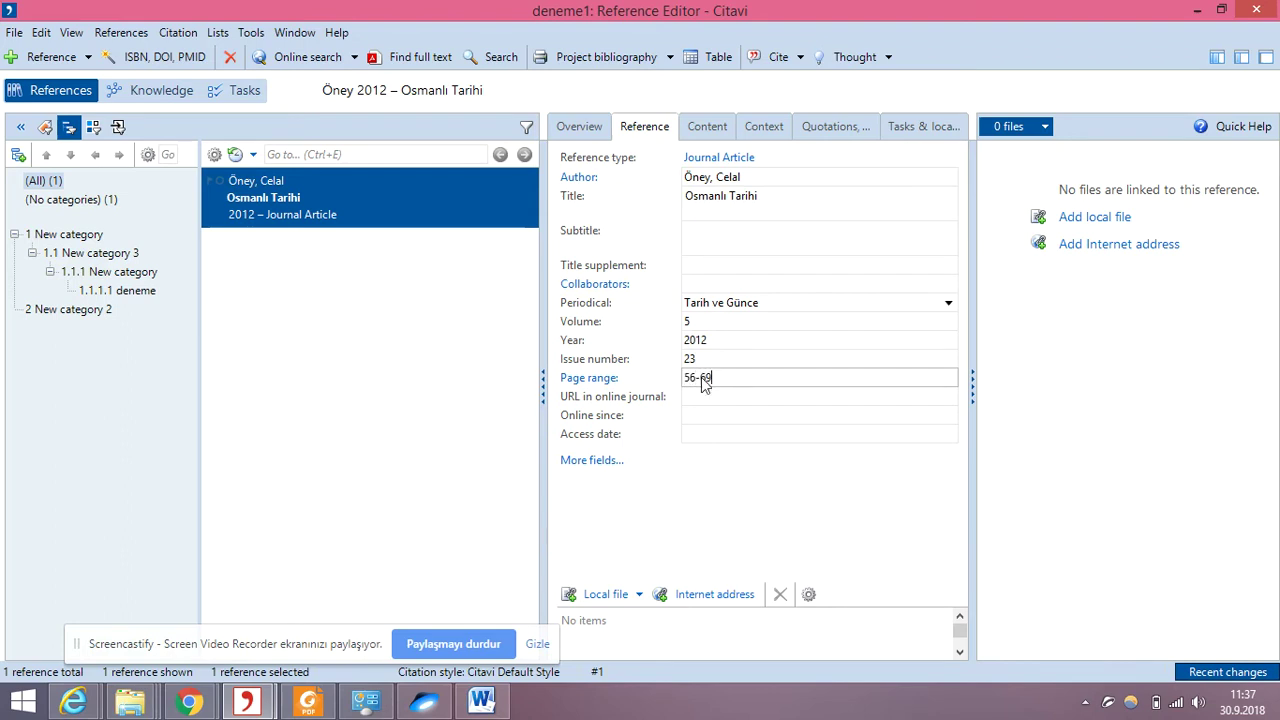
pyautogui.click(757, 360)
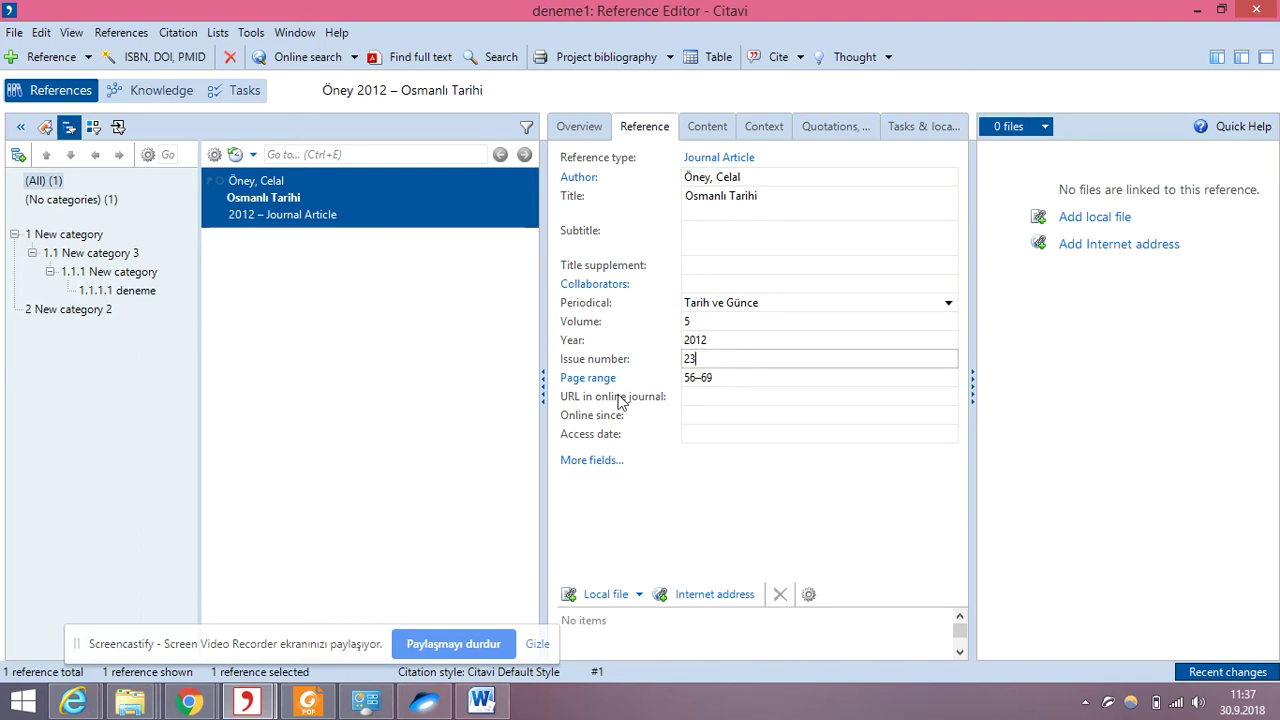
# Review the journal article's author, title, periodical, volume, year, issue number and page range entries.
pyautogui.click(789, 198)
pyautogui.click(751, 177)
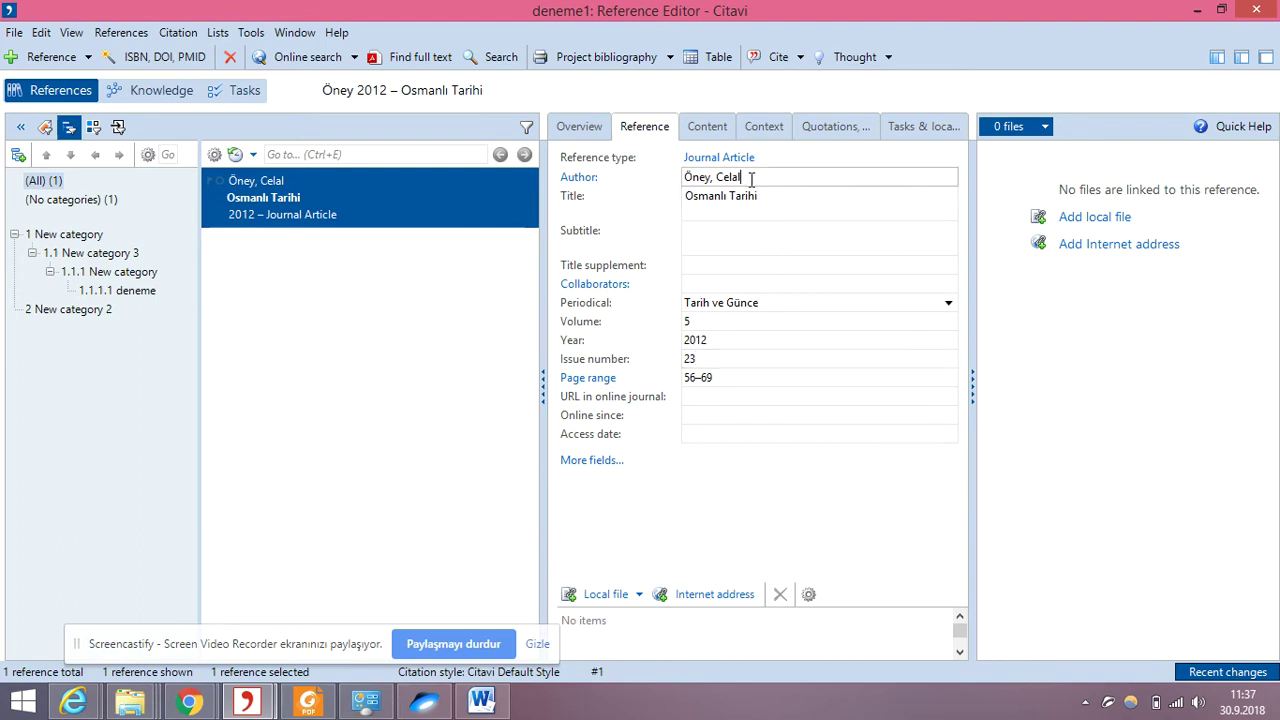
pyautogui.click(805, 198)
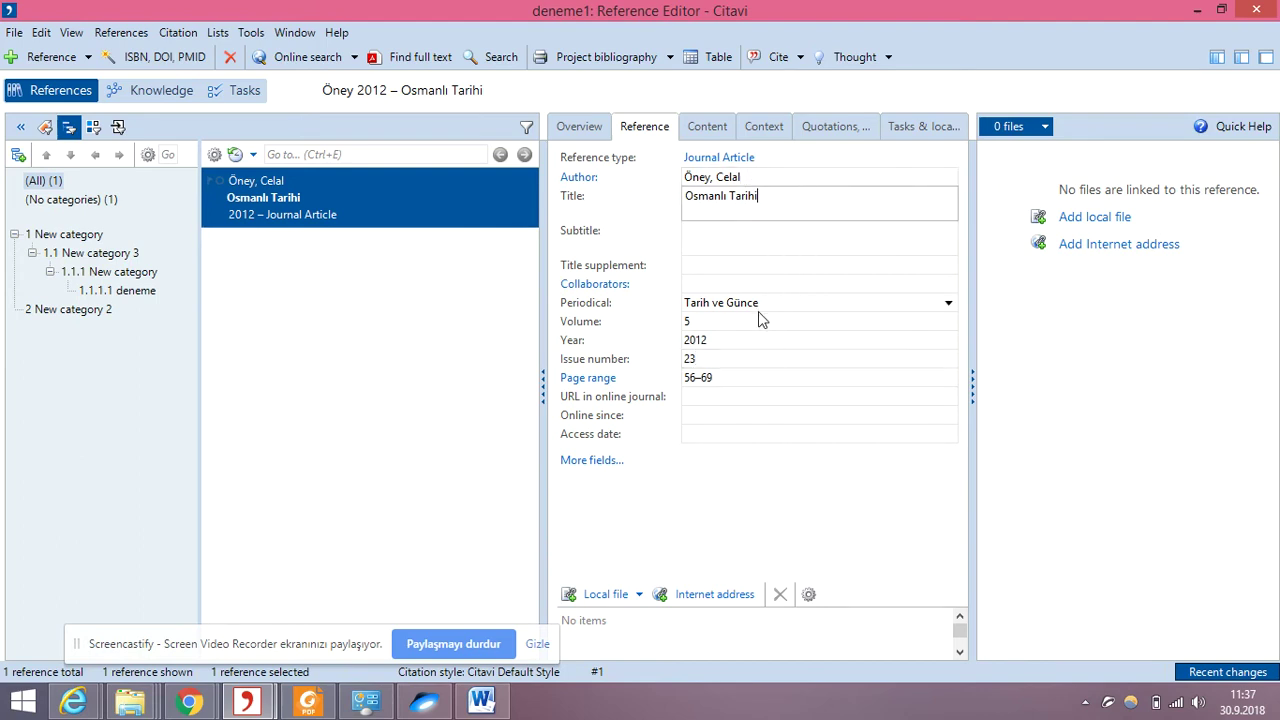
pyautogui.click(782, 303)
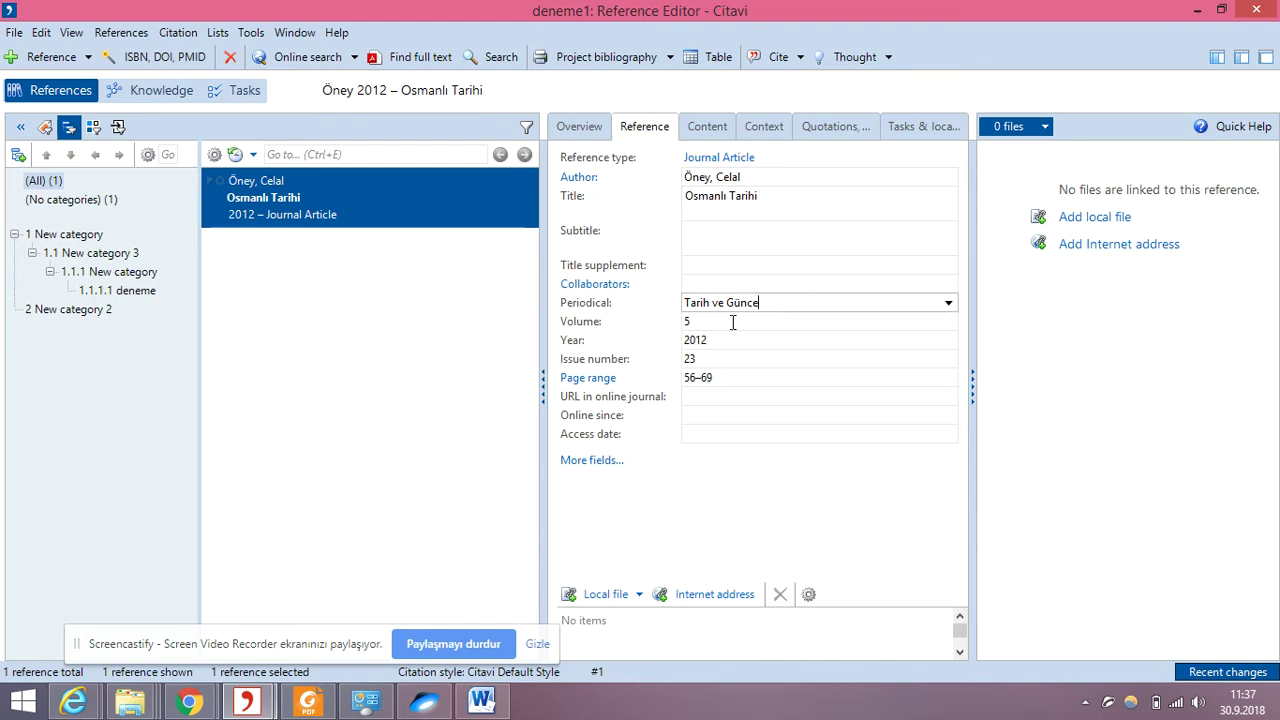
pyautogui.click(732, 321)
pyautogui.click(727, 343)
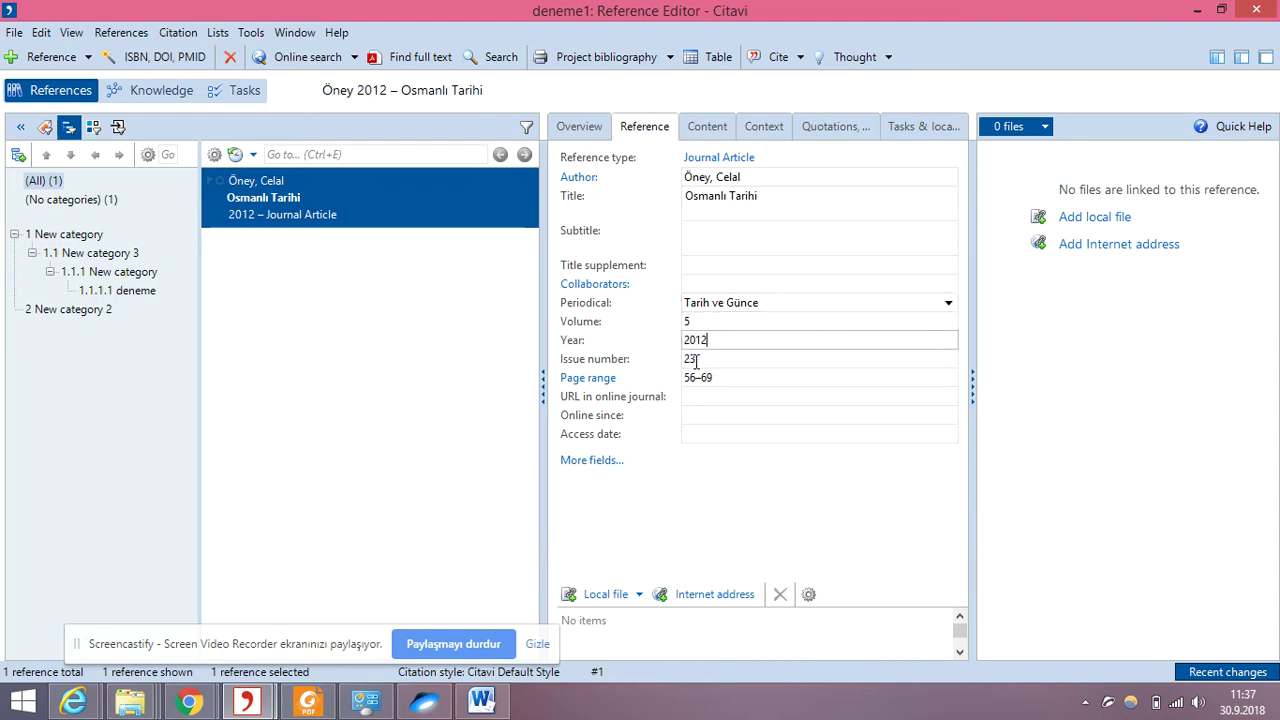
pyautogui.click(714, 360)
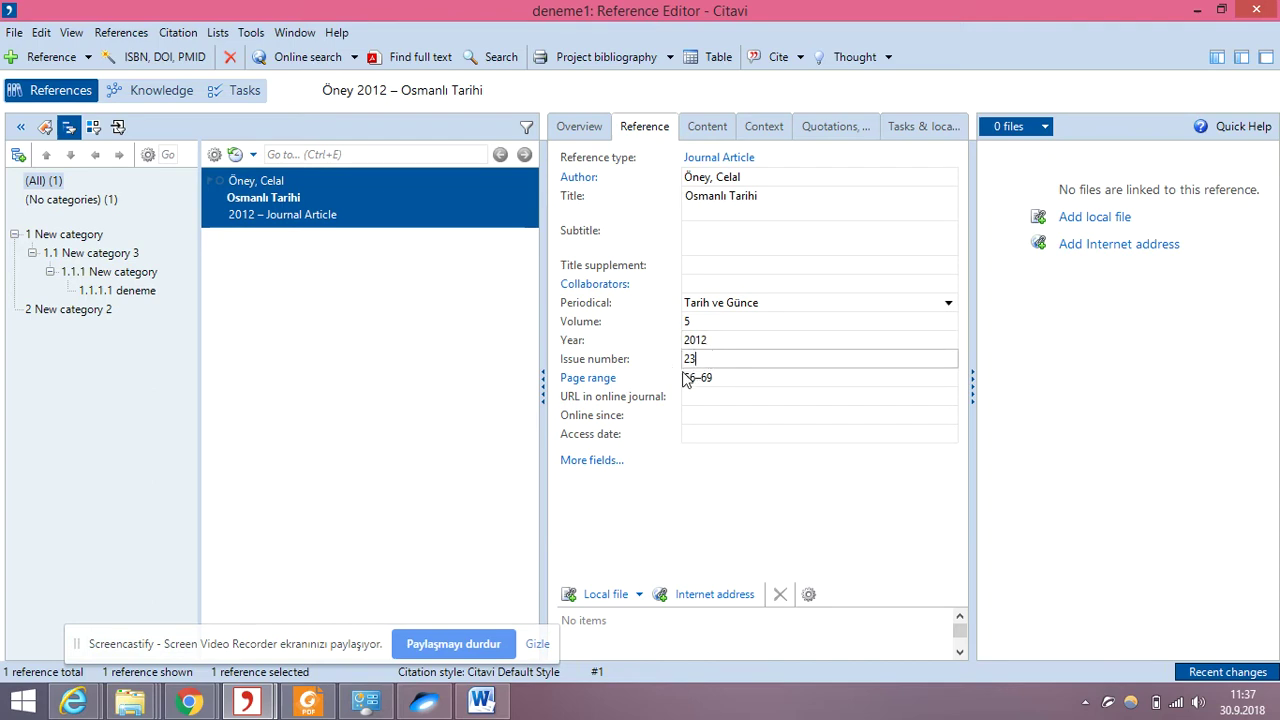
pyautogui.click(729, 377)
pyautogui.moveTo(729, 377); pyautogui.dragTo(700, 383)
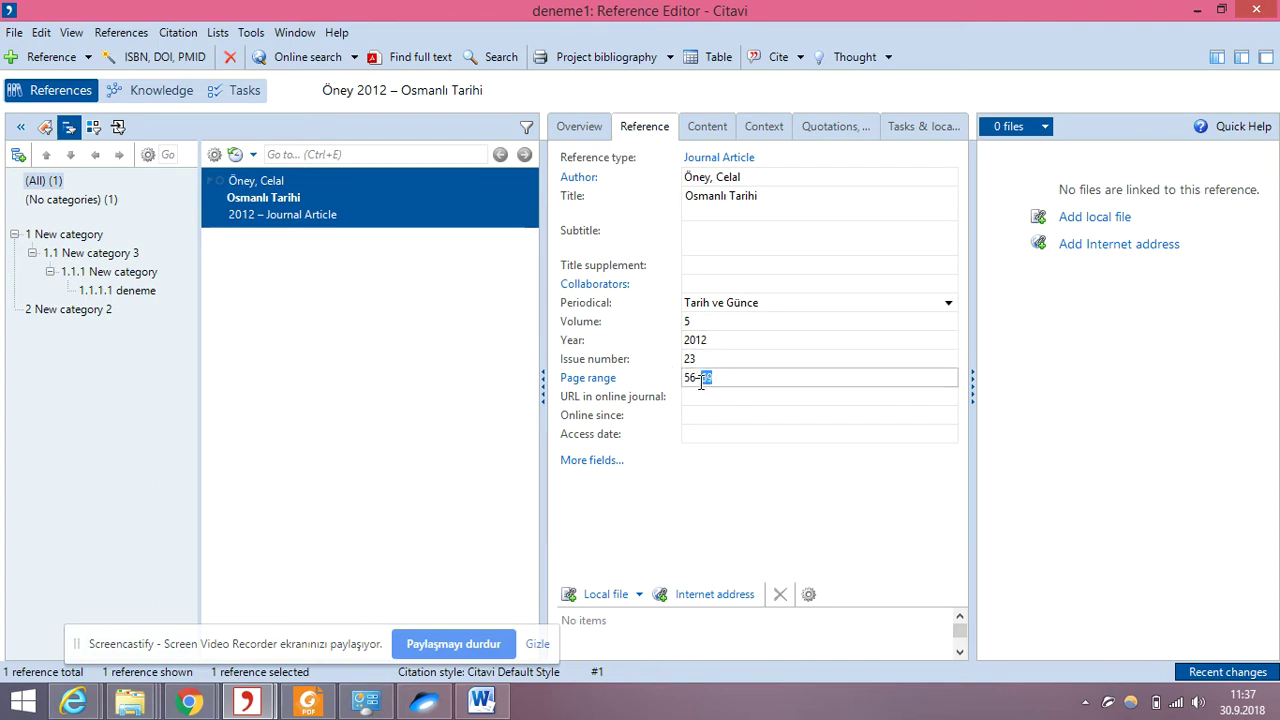
pyautogui.click(240, 222)
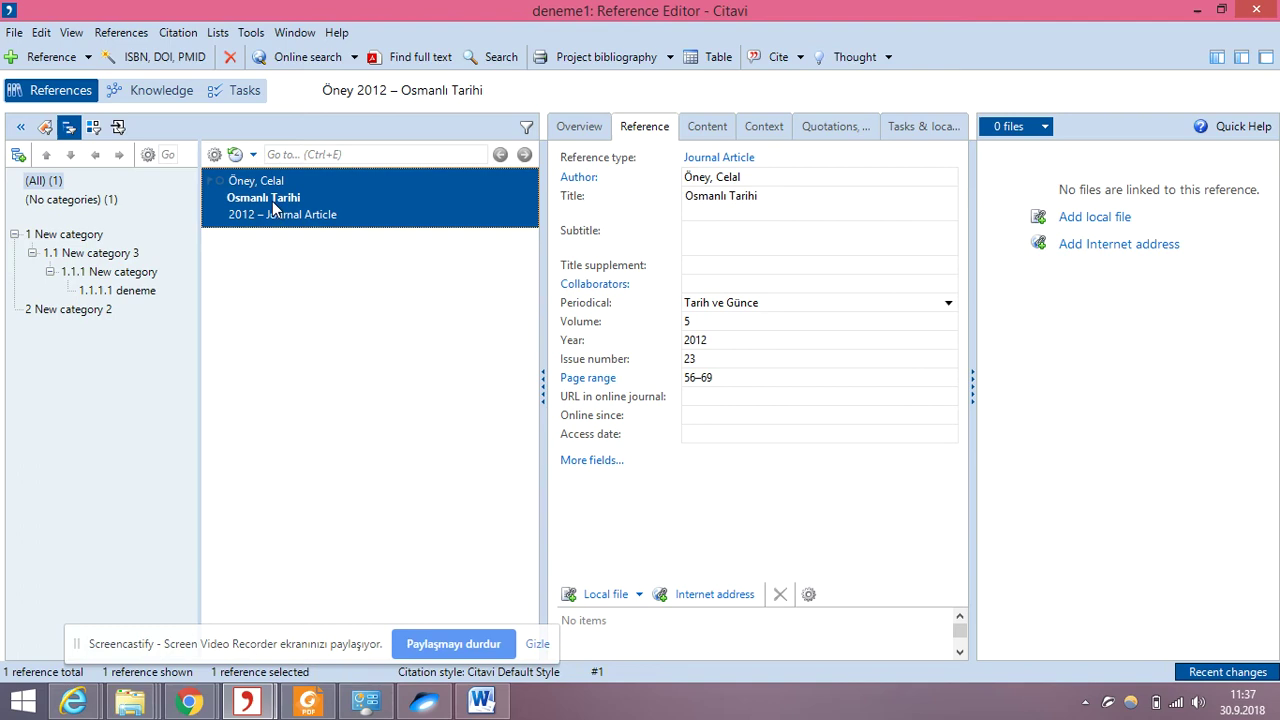
# Add a top-level category named "osmanlı tarihi" after the first category, "New category".
pyautogui.doubleClick(100, 257)
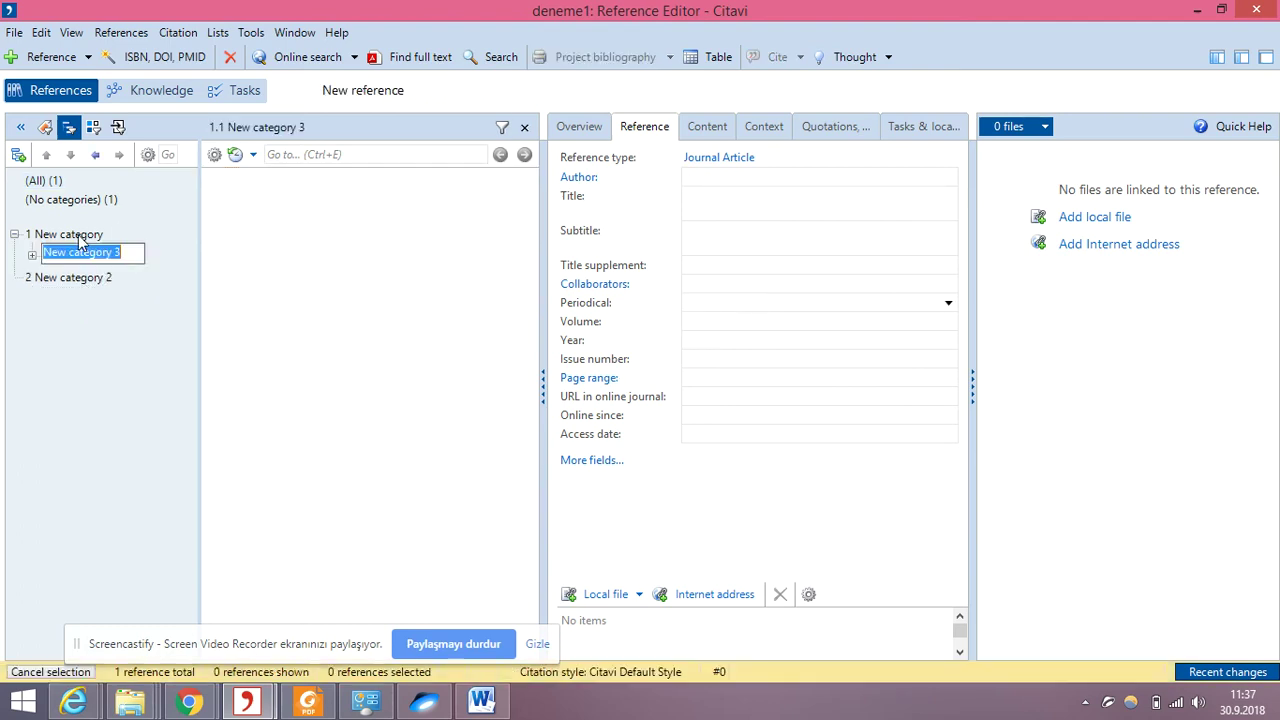
pyautogui.click(72, 235)
pyautogui.rightClick(80, 237)
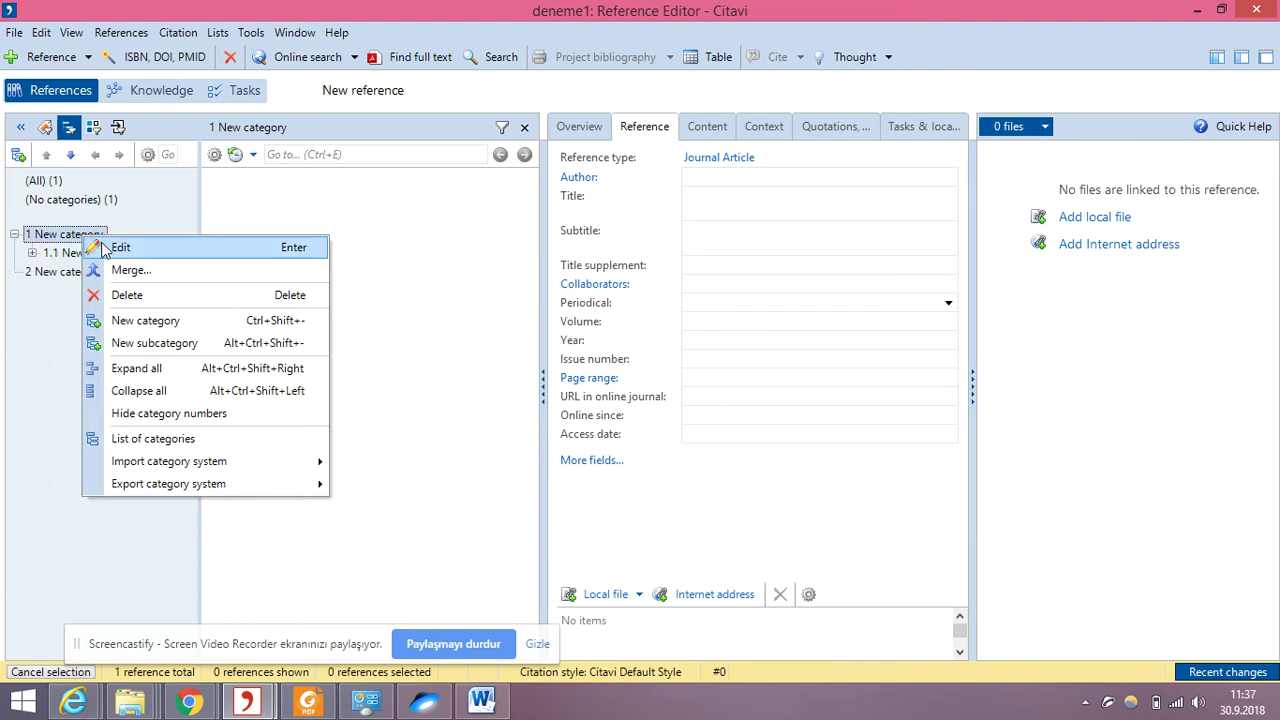
pyautogui.click(140, 320)
pyautogui.write('osman')
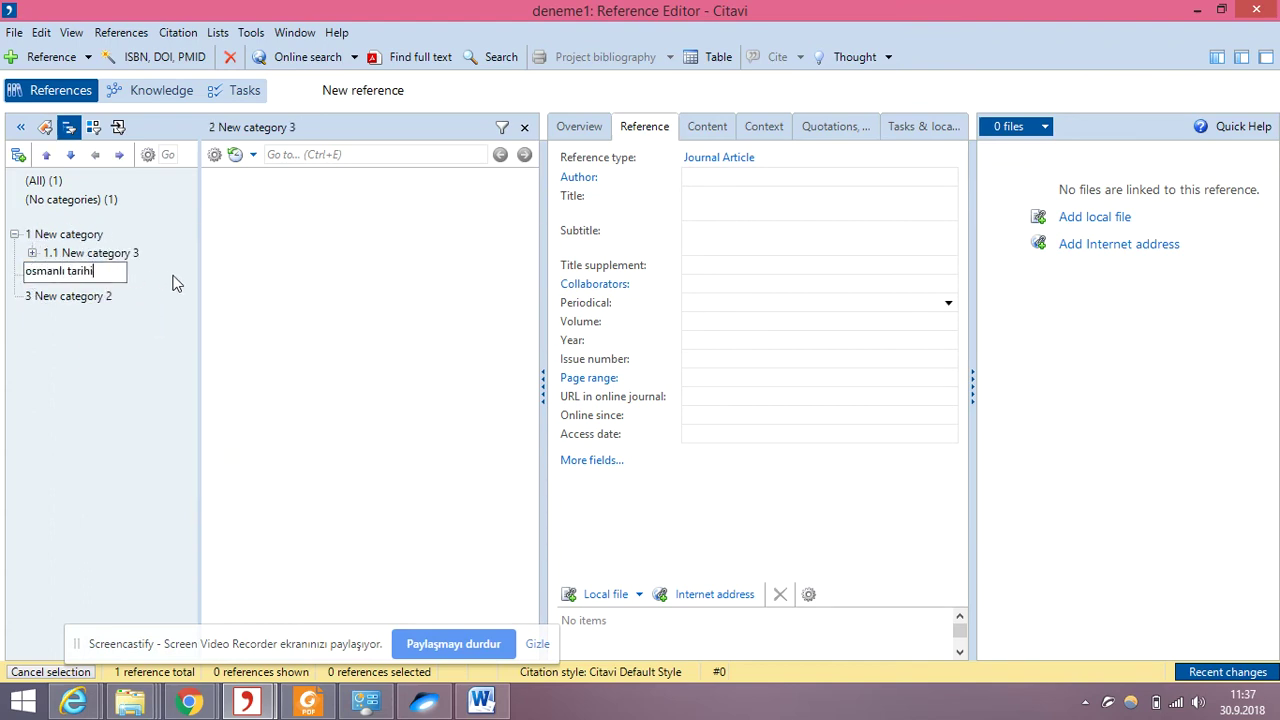
pyautogui.write('lı tarihi')
pyautogui.press('Return')
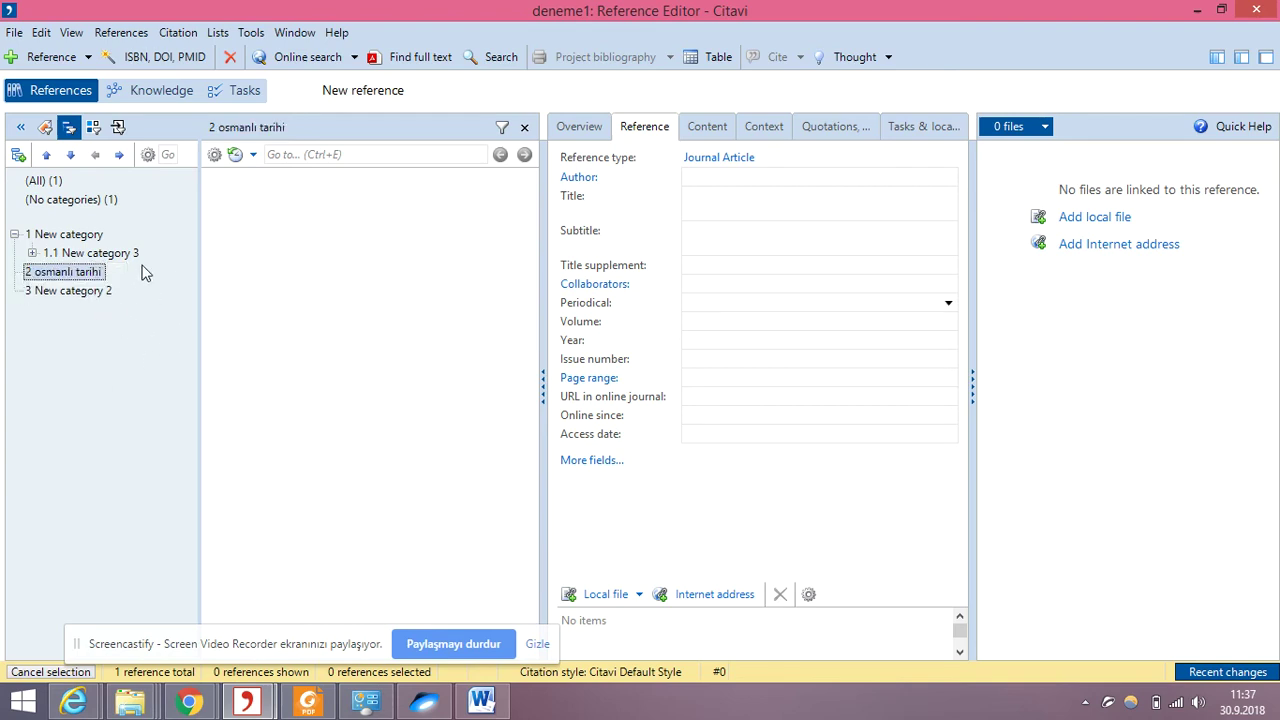
pyautogui.click(92, 273)
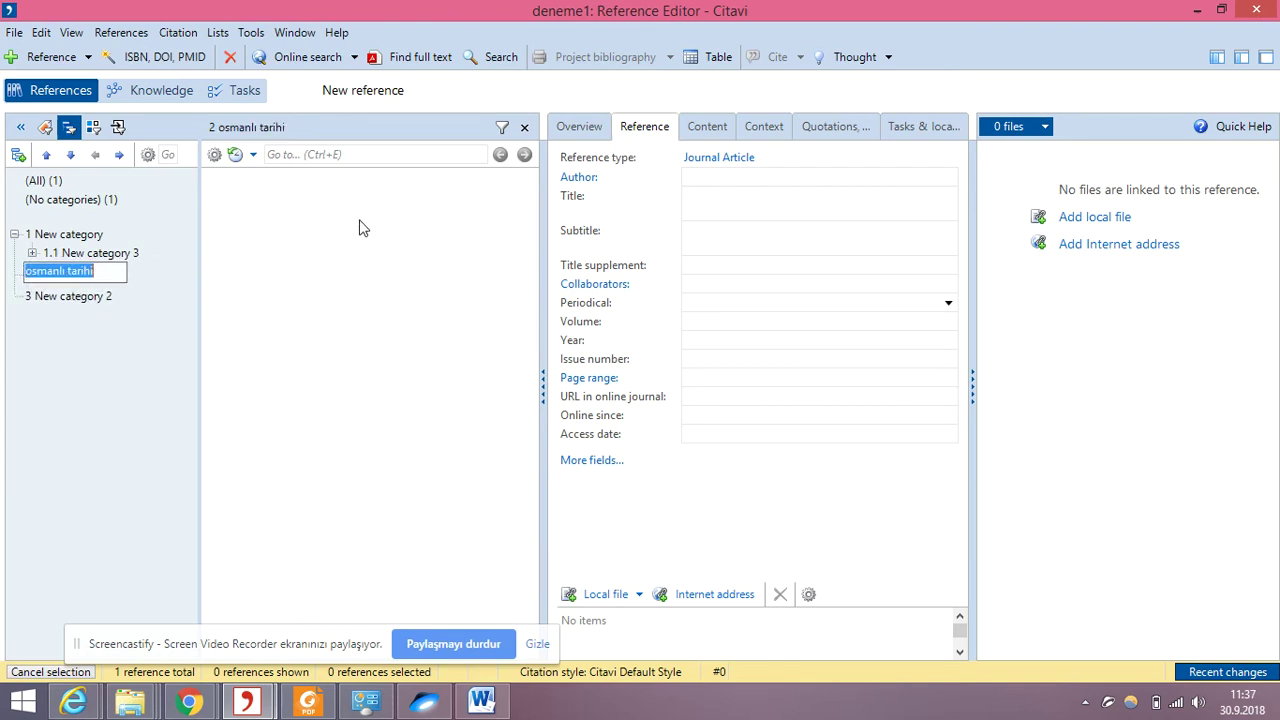
# Assign the Osmanlı Tarihi journal article to the "osmanlı tarihi" category and show that category's references.
pyautogui.click(34, 184)
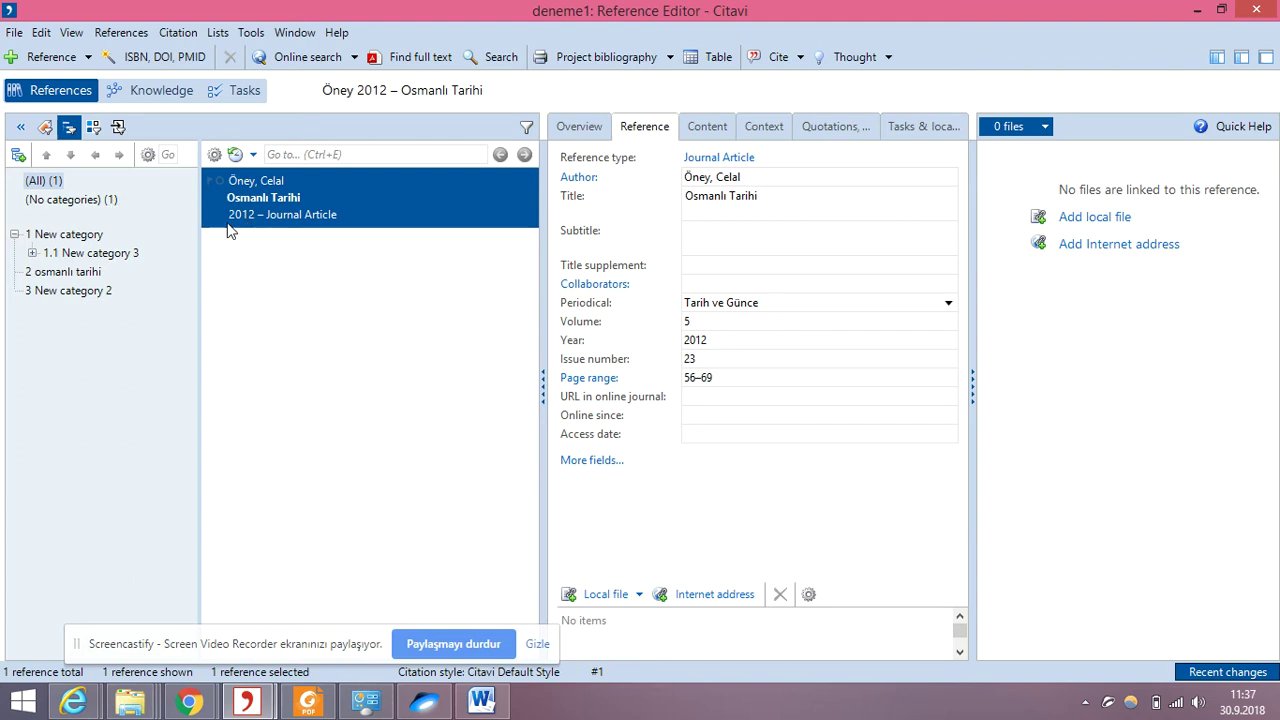
pyautogui.moveTo(228, 230); pyautogui.dragTo(90, 276)
pyautogui.click(113, 276)
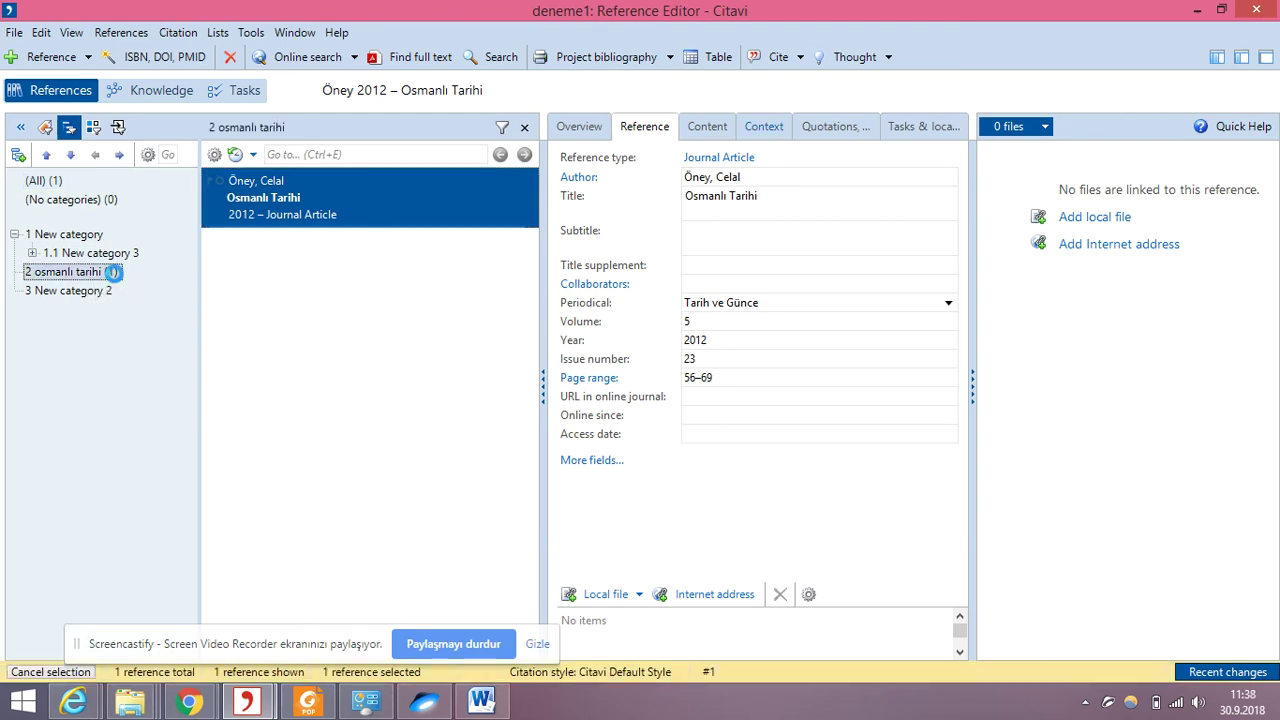
# Examine the lists of all and uncategorized references, and the article's content fields, keywords, categories and links.
pyautogui.click(43, 183)
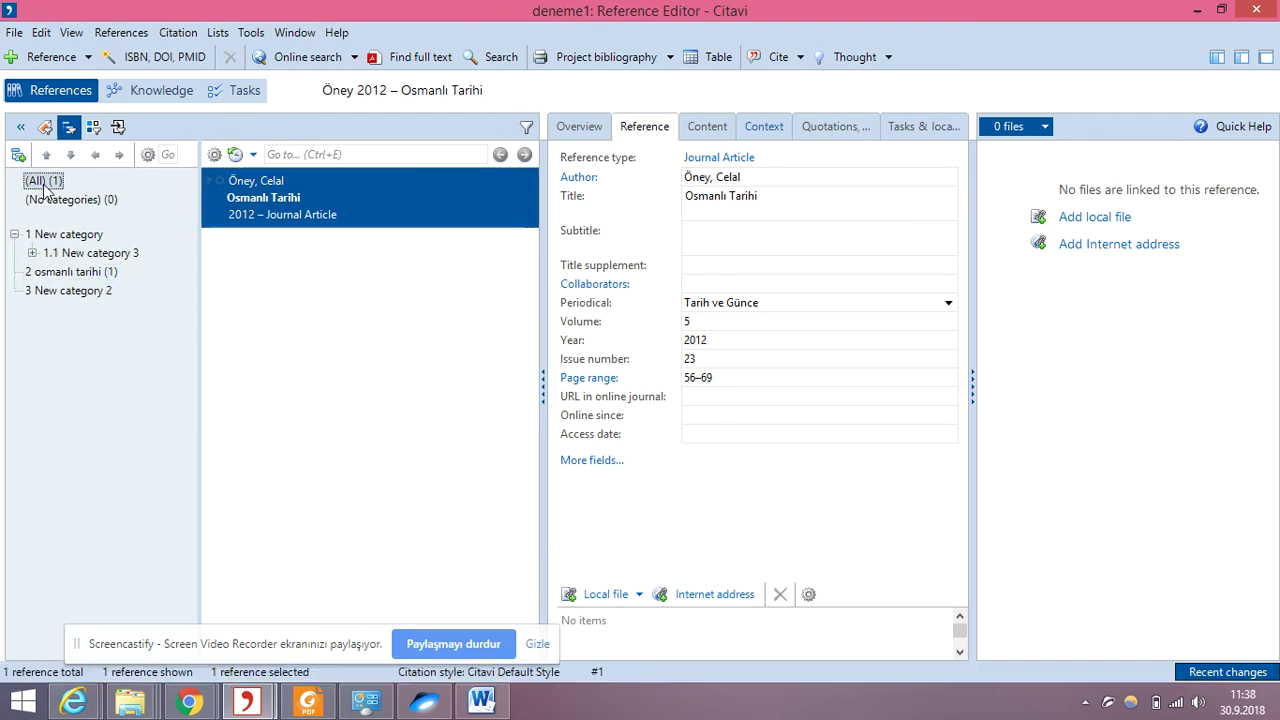
pyautogui.click(113, 203)
pyautogui.click(58, 181)
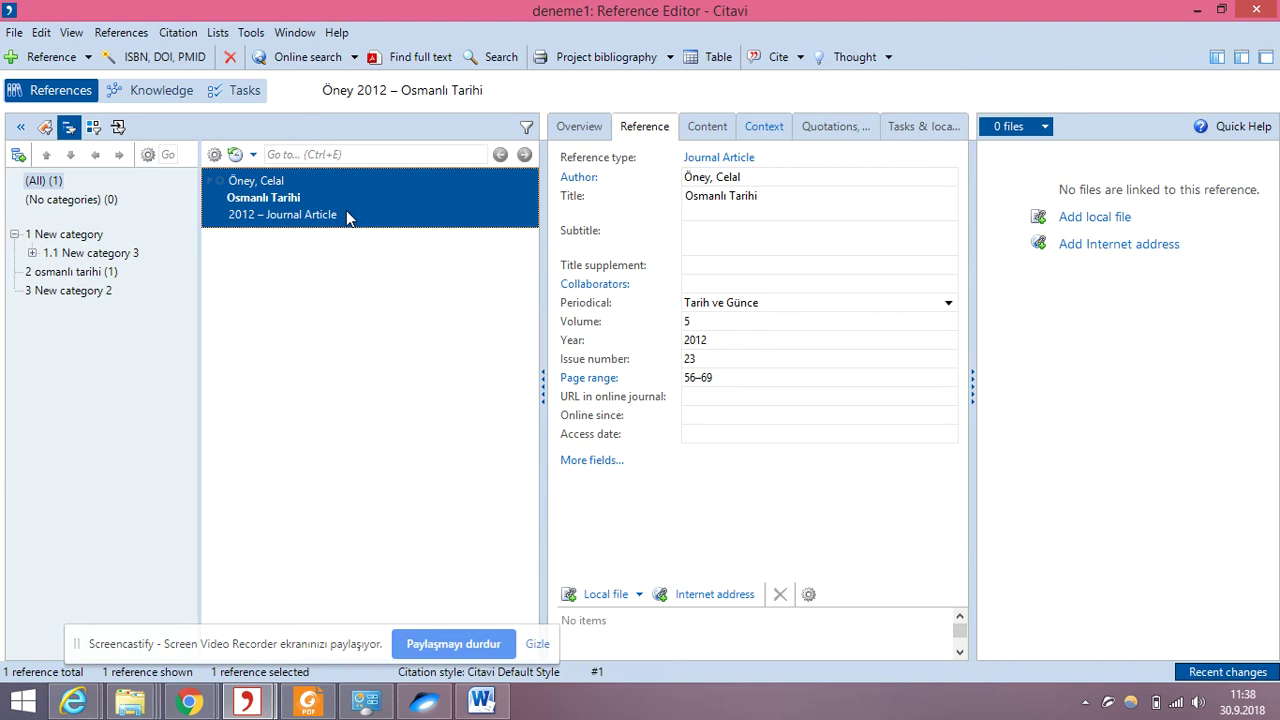
pyautogui.click(710, 128)
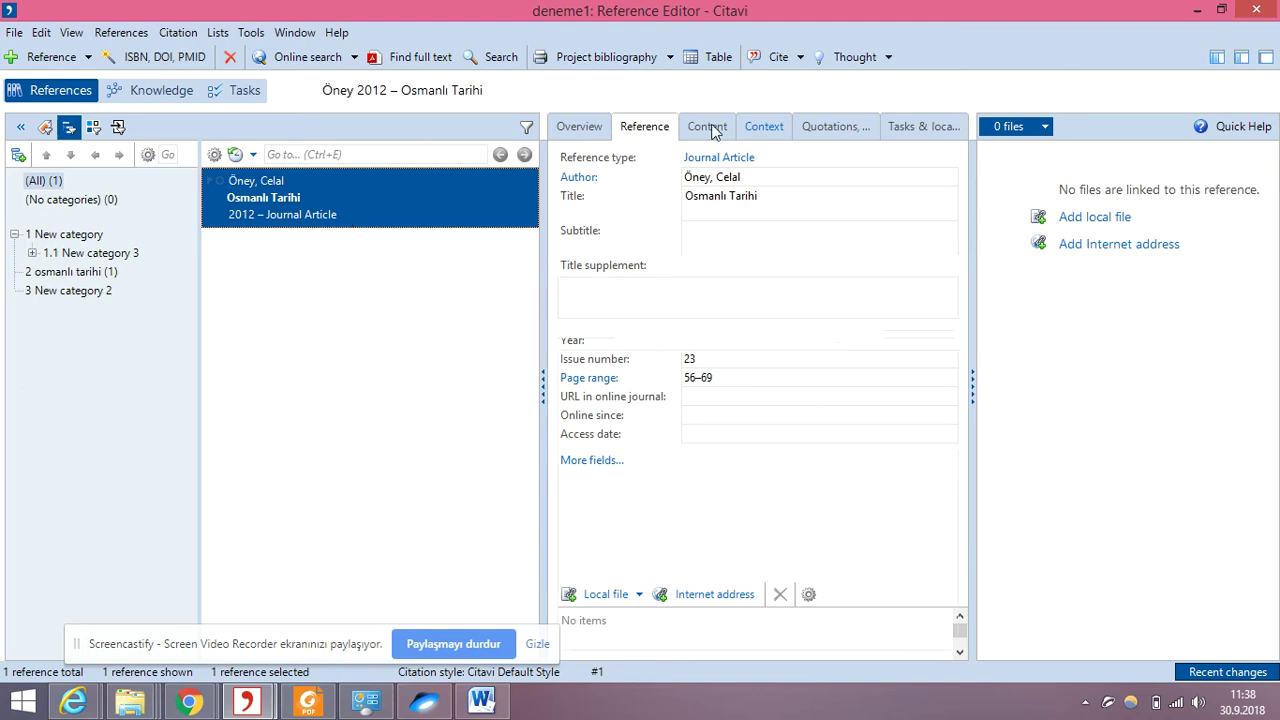
pyautogui.click(766, 132)
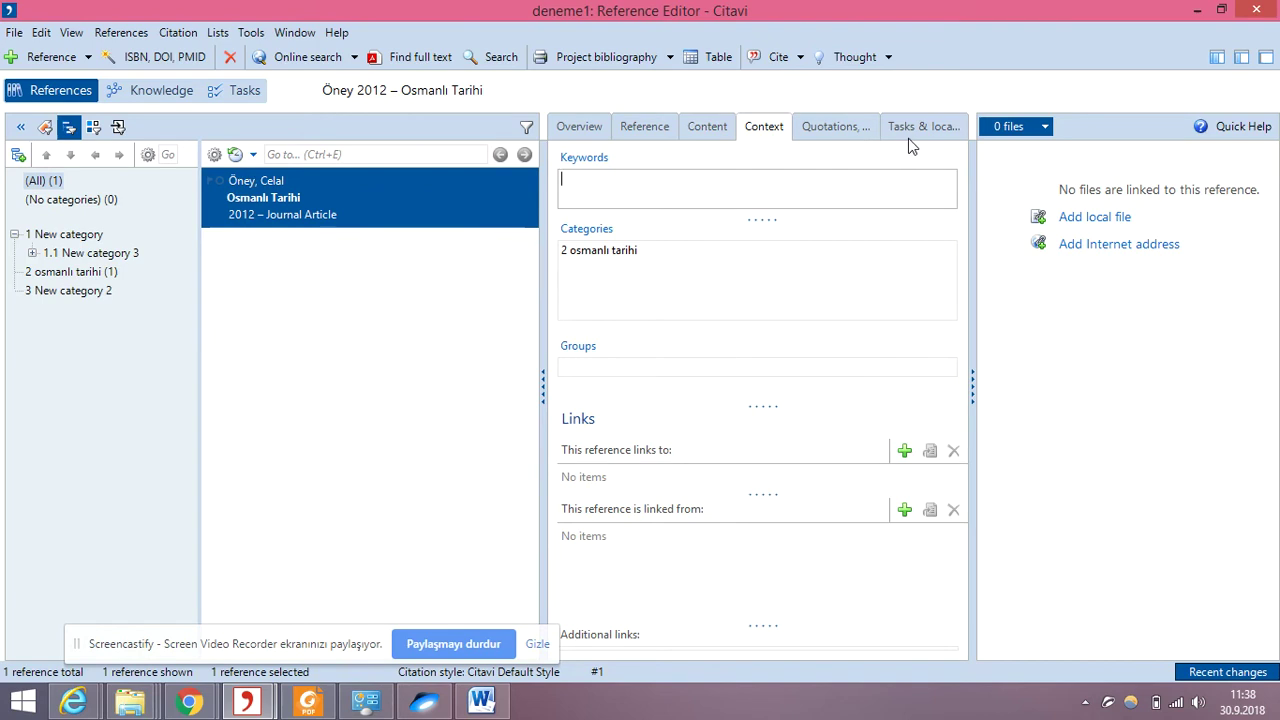
pyautogui.click(712, 134)
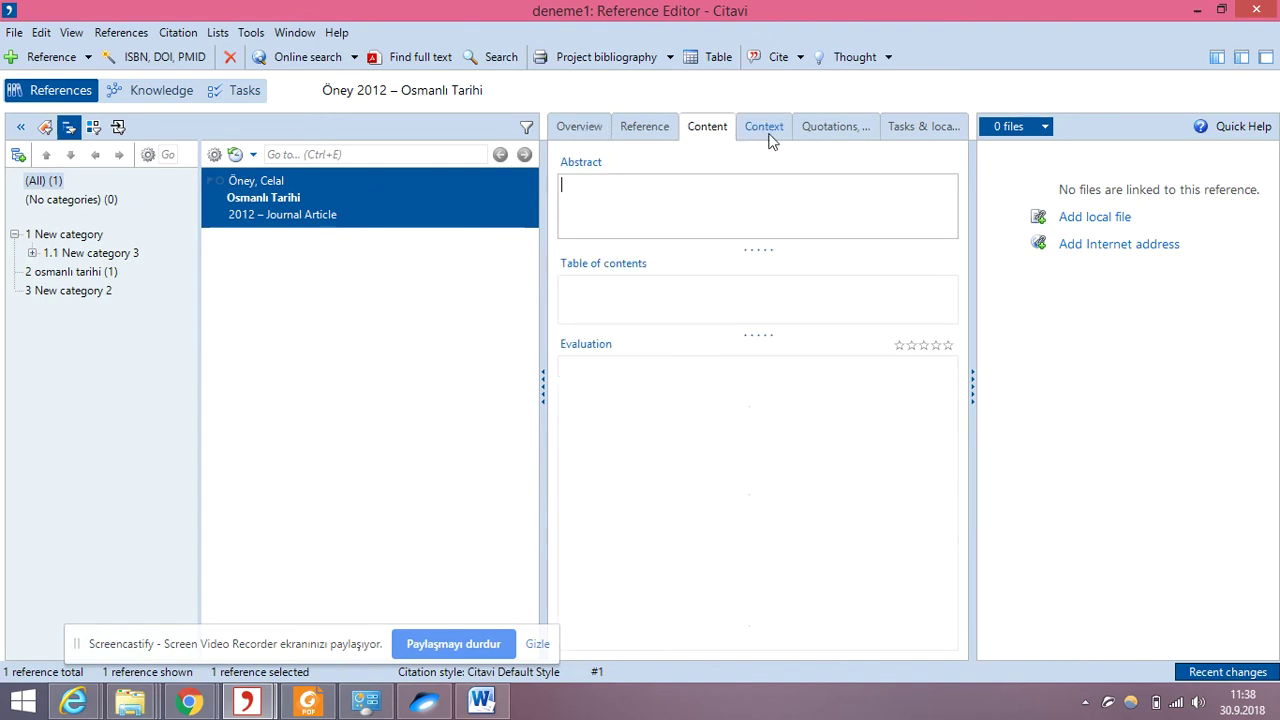
pyautogui.click(766, 132)
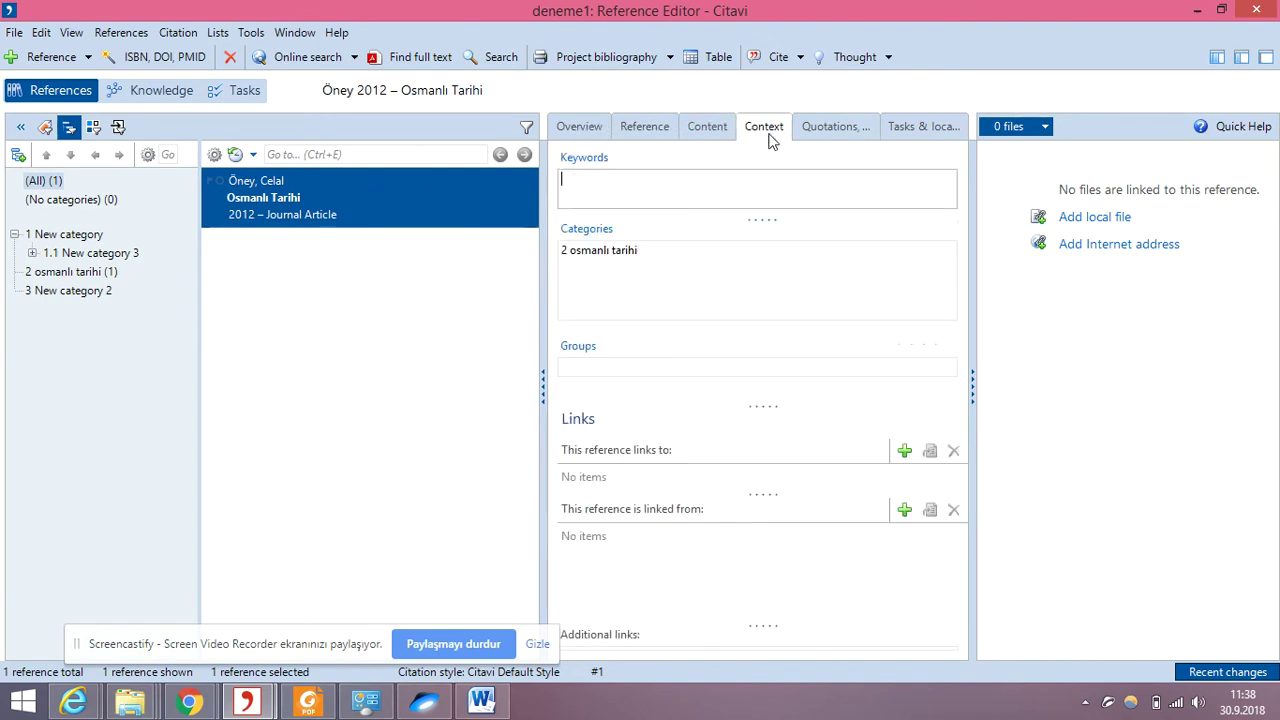
pyautogui.click(652, 132)
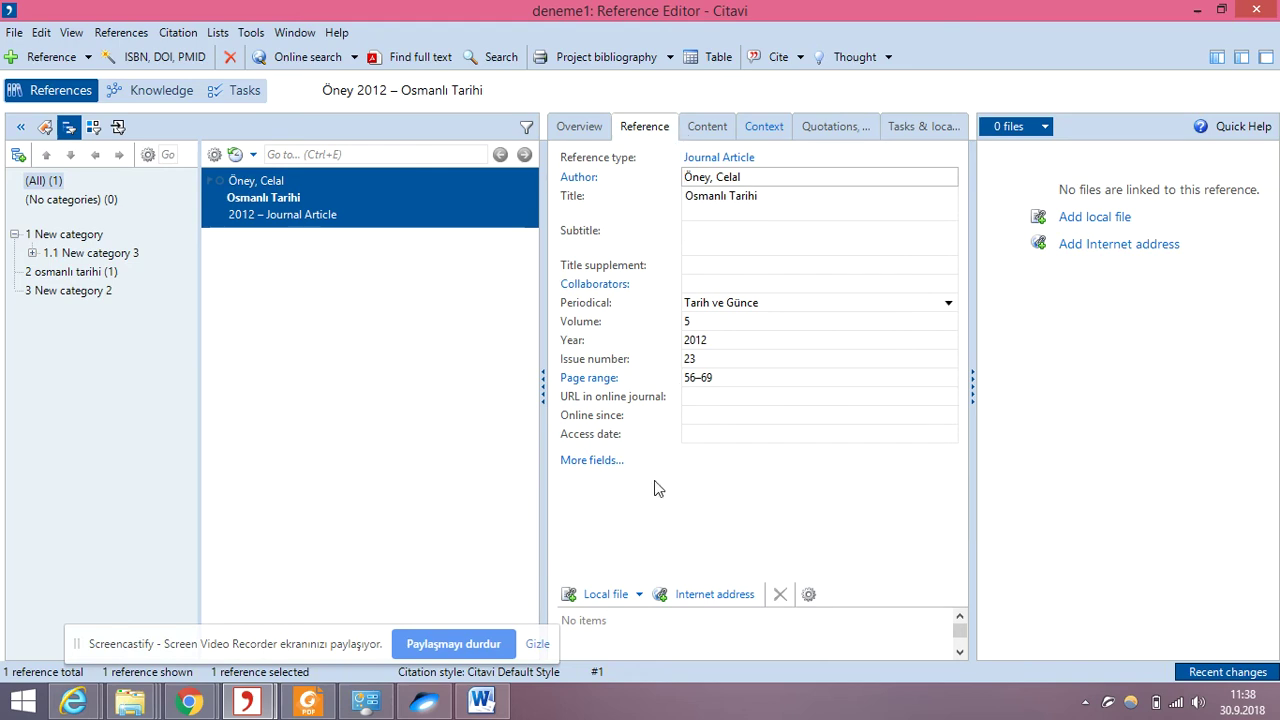
# Attach a local PDF file from drive D: to the Osmanlı Tarihi journal article and select the attachment.
pyautogui.click(604, 594)
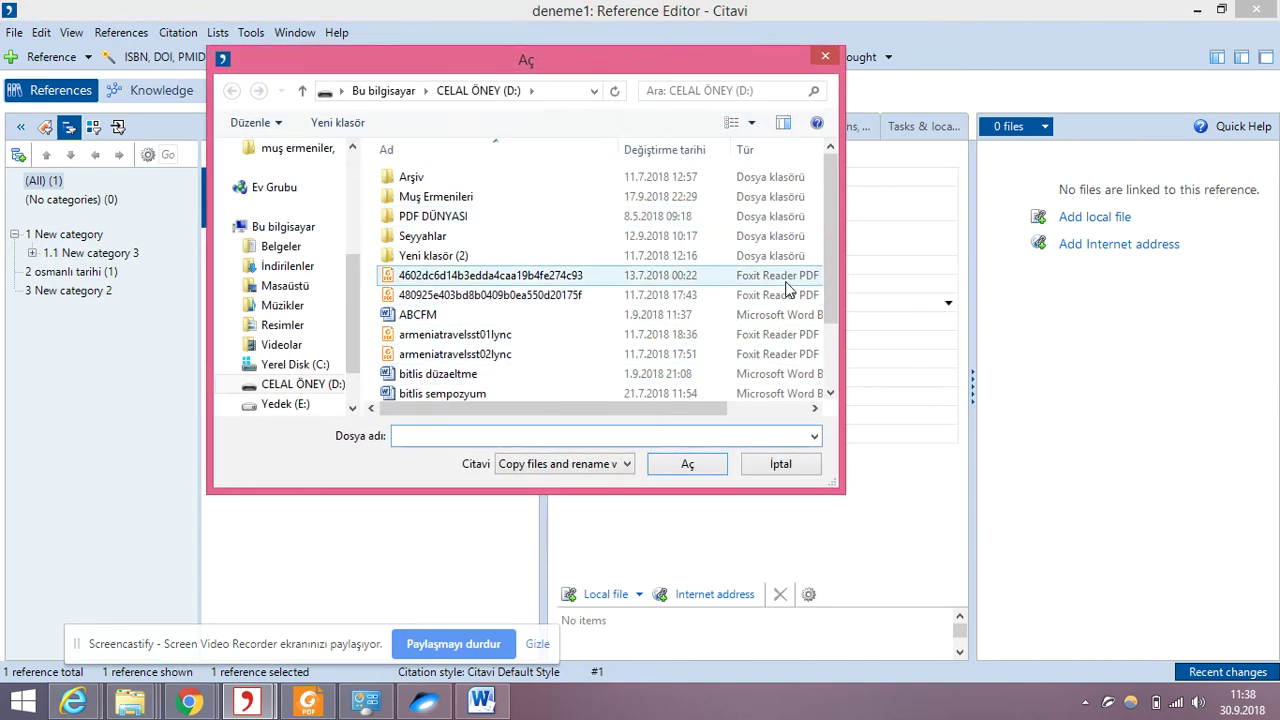
pyautogui.moveTo(832, 257); pyautogui.dragTo(846, 340)
pyautogui.doubleClick(395, 330)
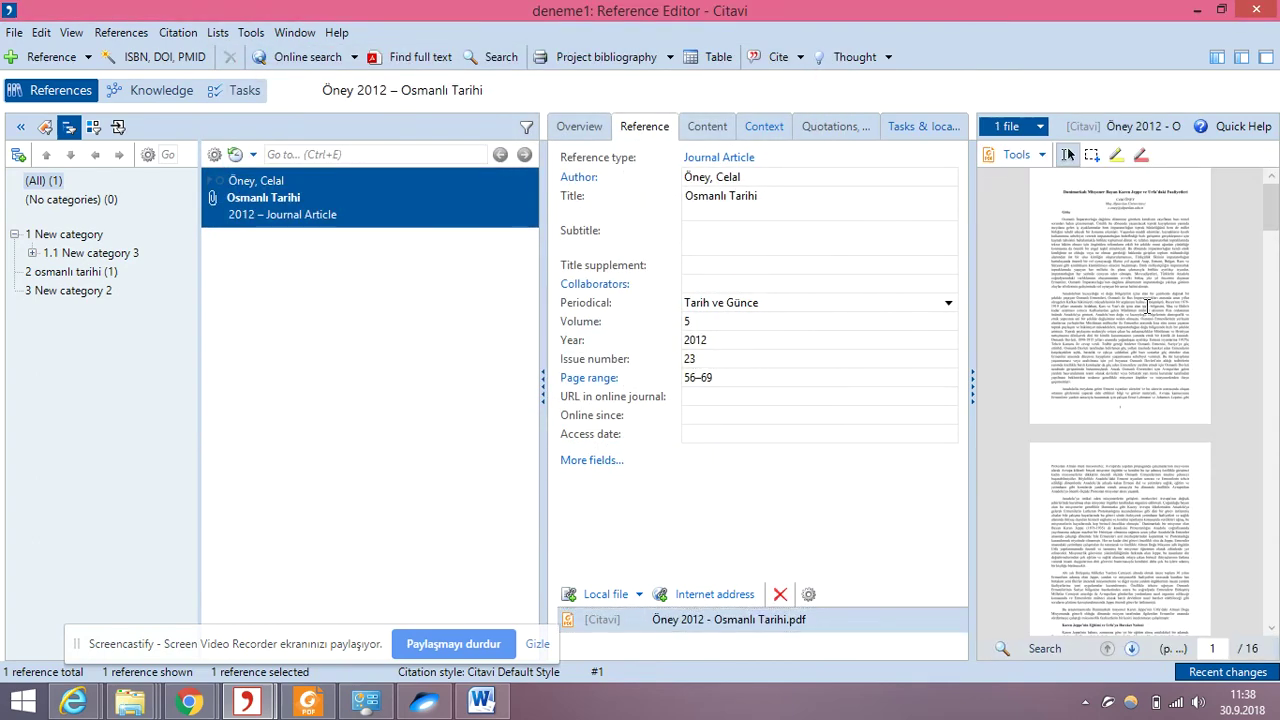
pyautogui.click(662, 624)
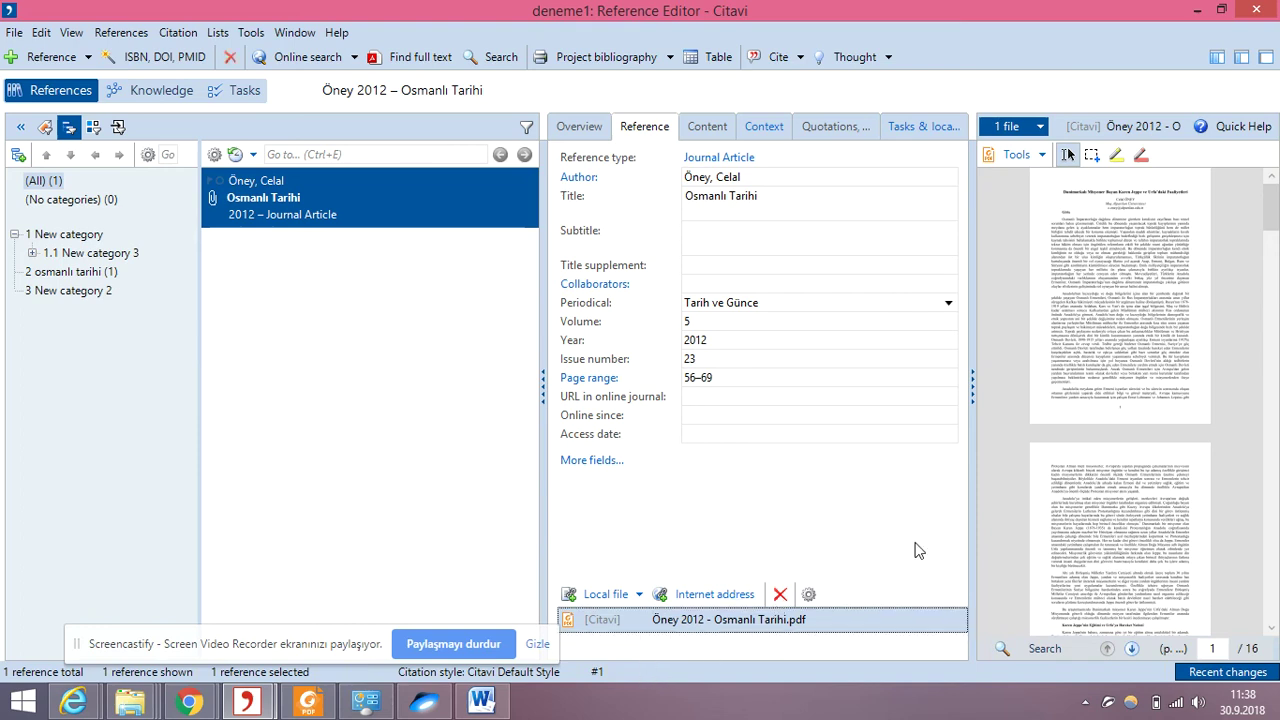
# Copy the opening paragraph of the attached PDF's first page into the article's Abstract field.
pyautogui.click(710, 130)
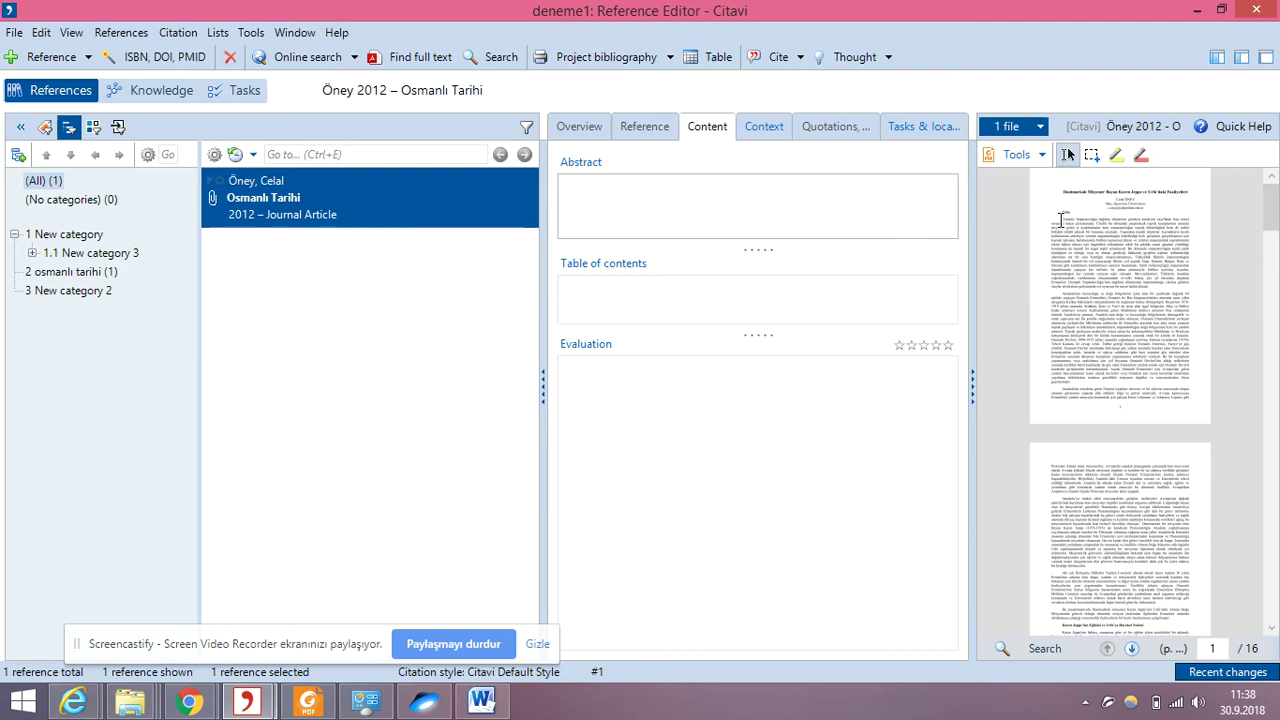
pyautogui.moveTo(1060, 220); pyautogui.dragTo(1127, 280)
pyautogui.rightClick(1127, 280)
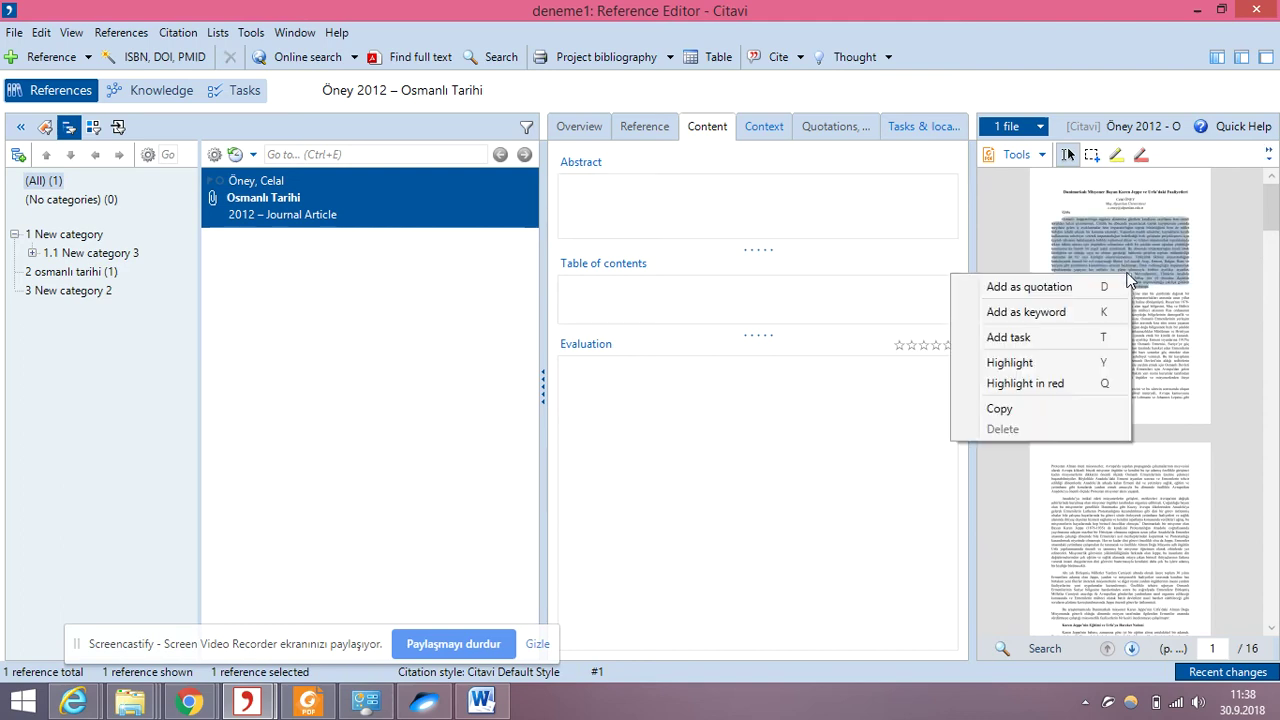
pyautogui.click(701, 222)
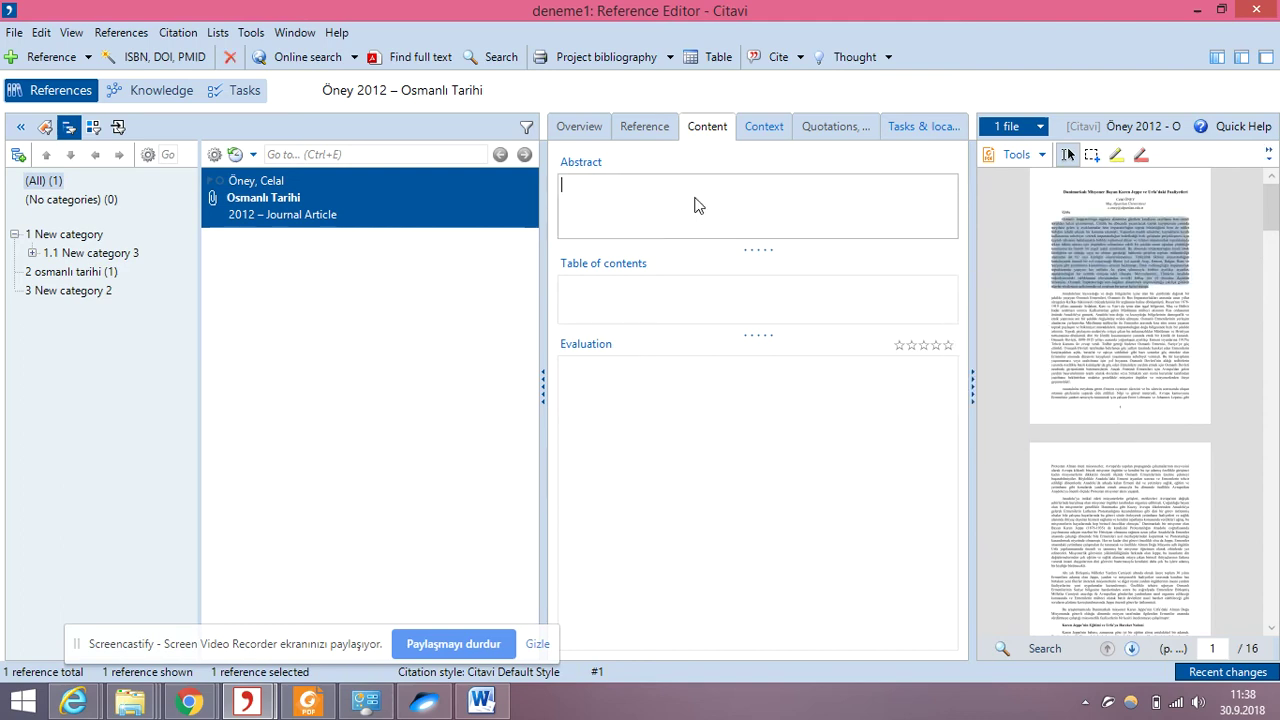
pyautogui.rightClick(697, 205)
pyautogui.click(740, 275)
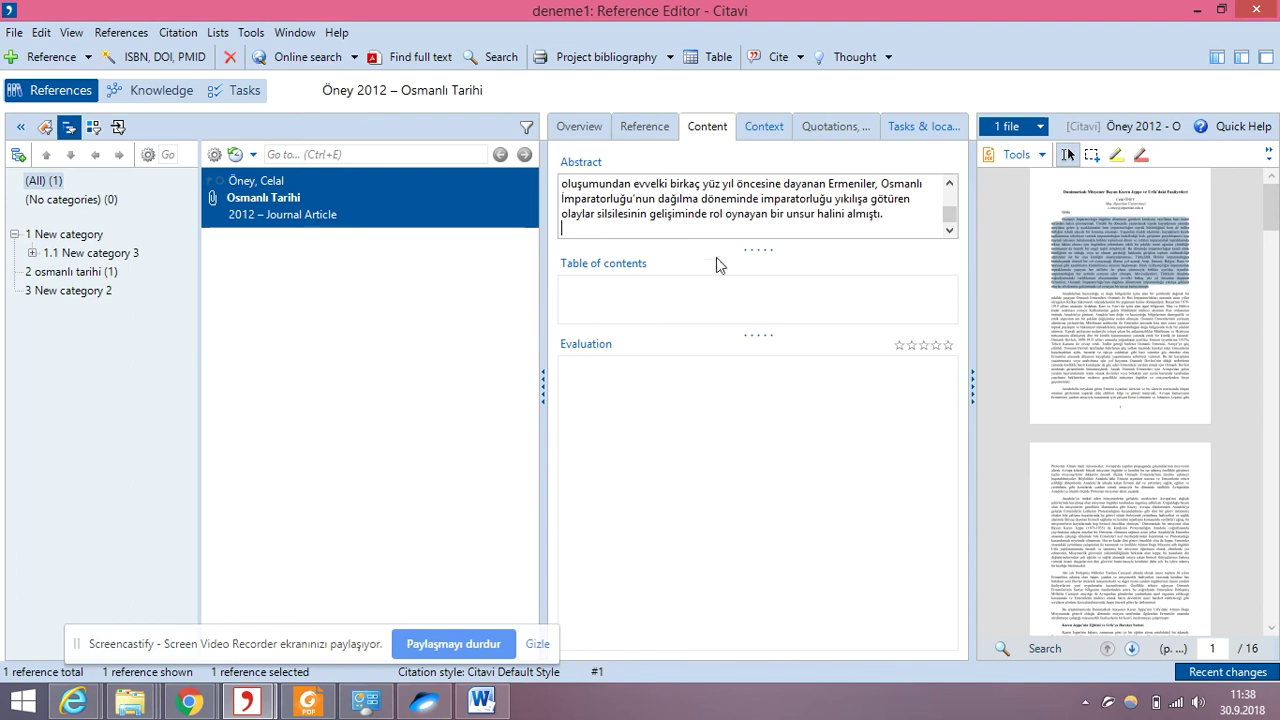
pyautogui.click(630, 312)
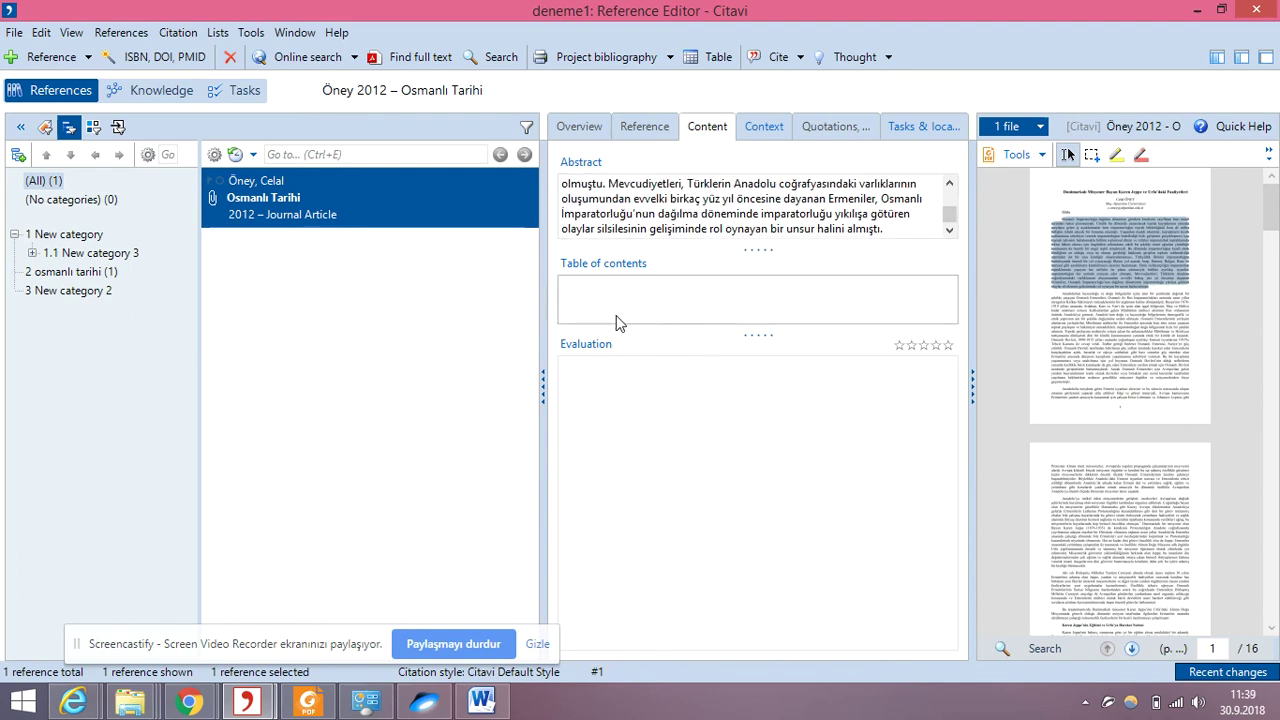
pyautogui.click(648, 424)
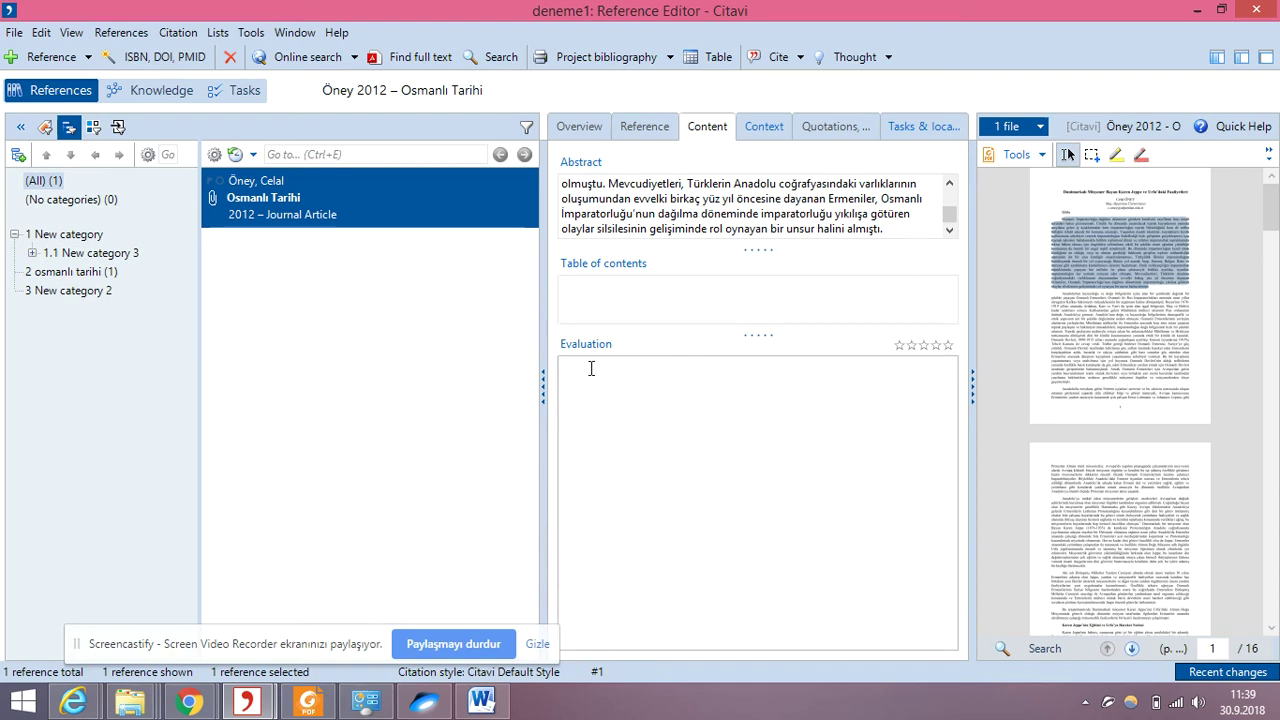
# Give the Osmanlı Tarihi article a four-star rating and place the cursor in its Evaluation field.
pyautogui.click(935, 346)
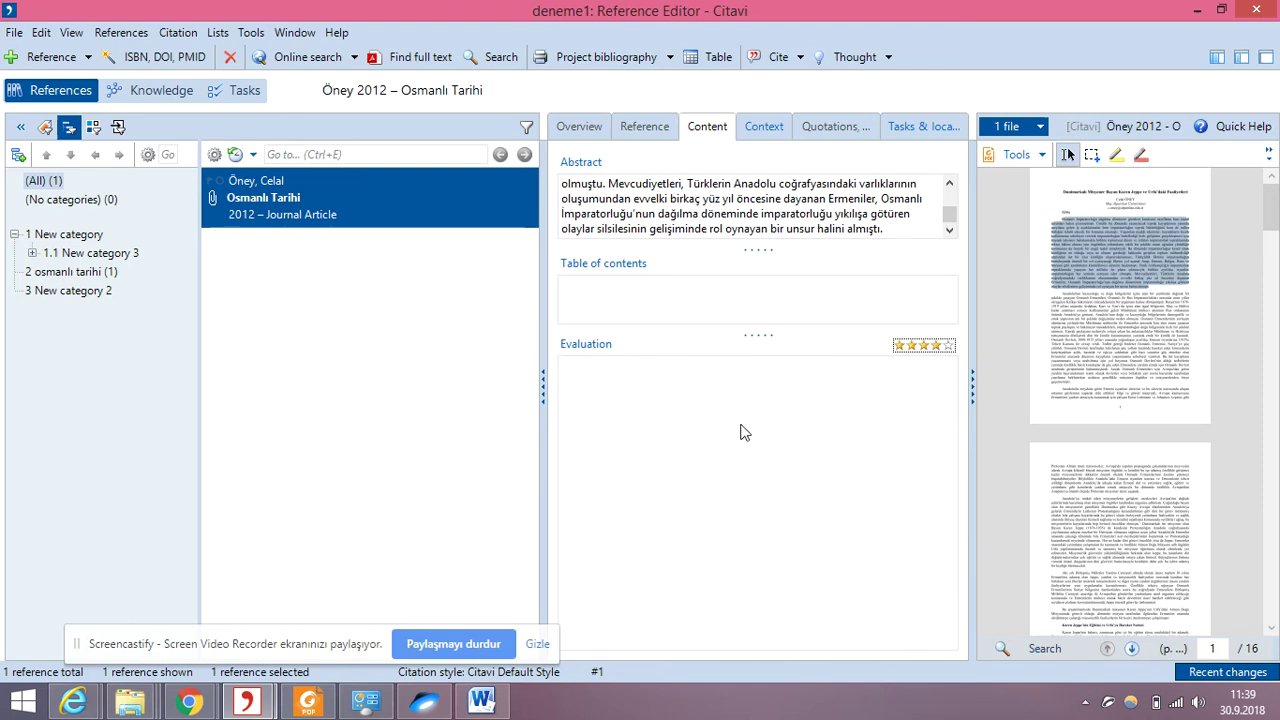
pyautogui.click(636, 417)
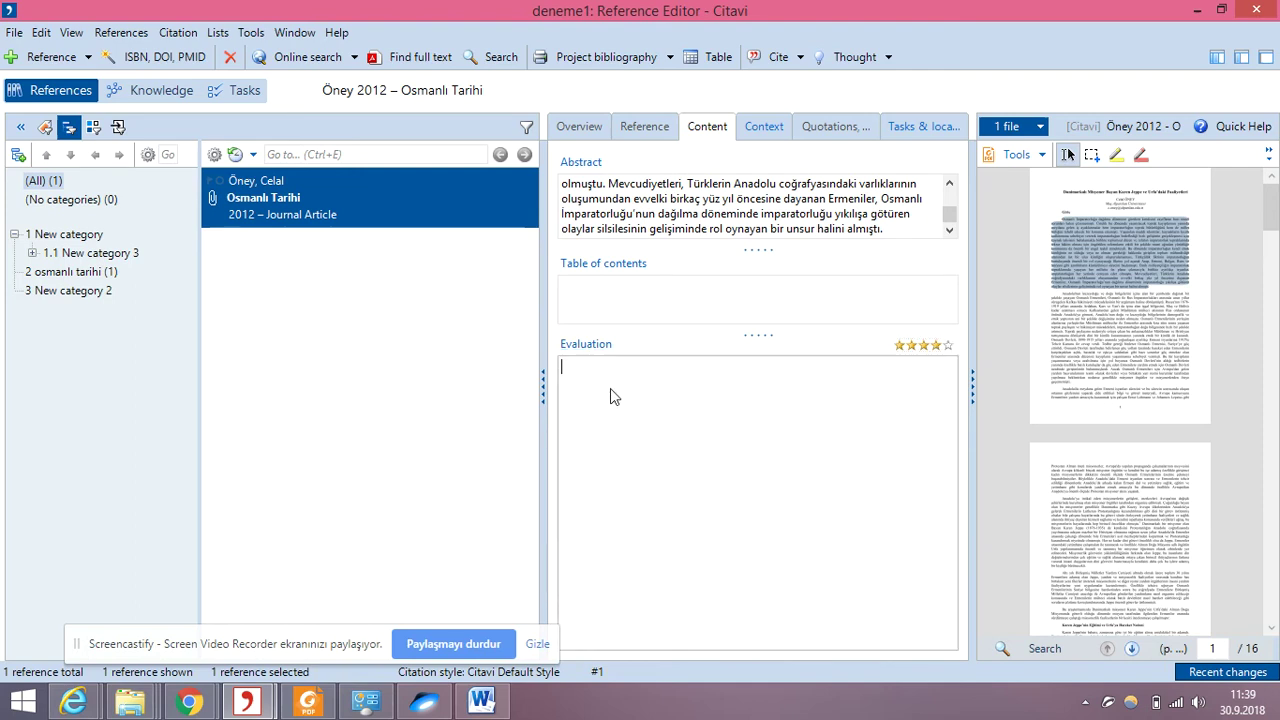
# Add "osmanlı tarihi" as a keyword of the Osmanlı Tarihi article.
pyautogui.click(760, 134)
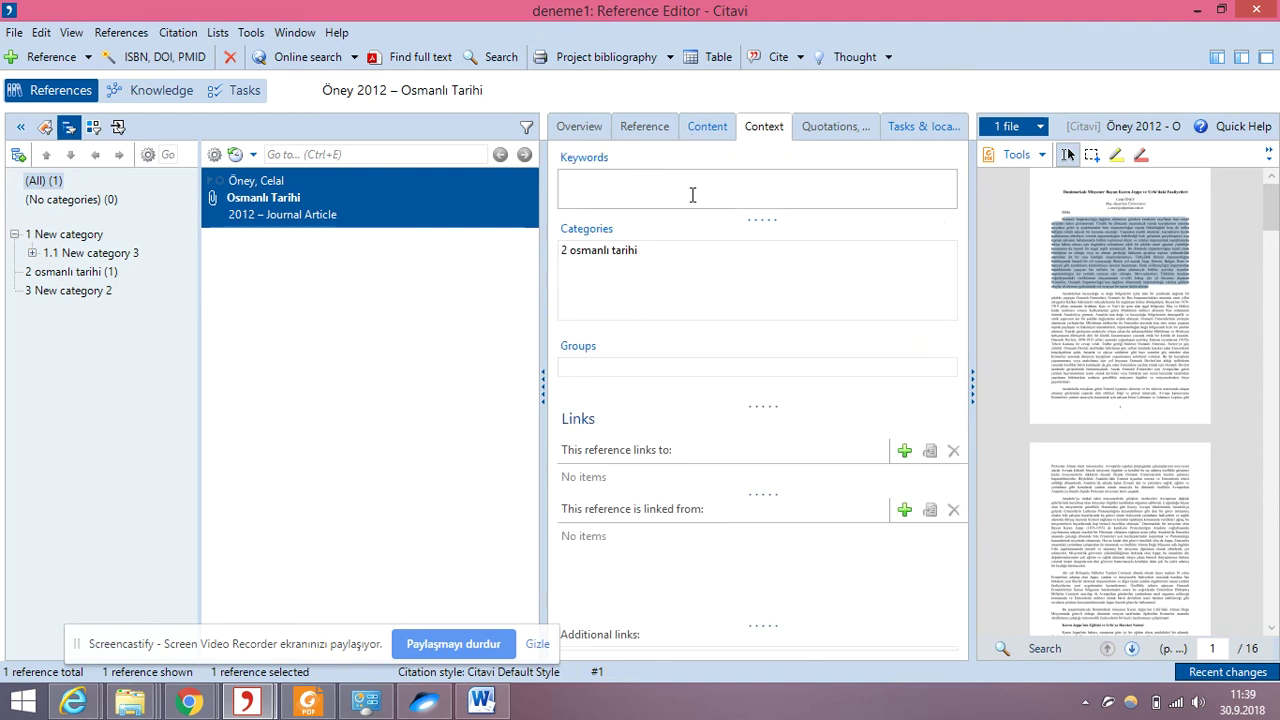
pyautogui.click(613, 183)
pyautogui.click(627, 275)
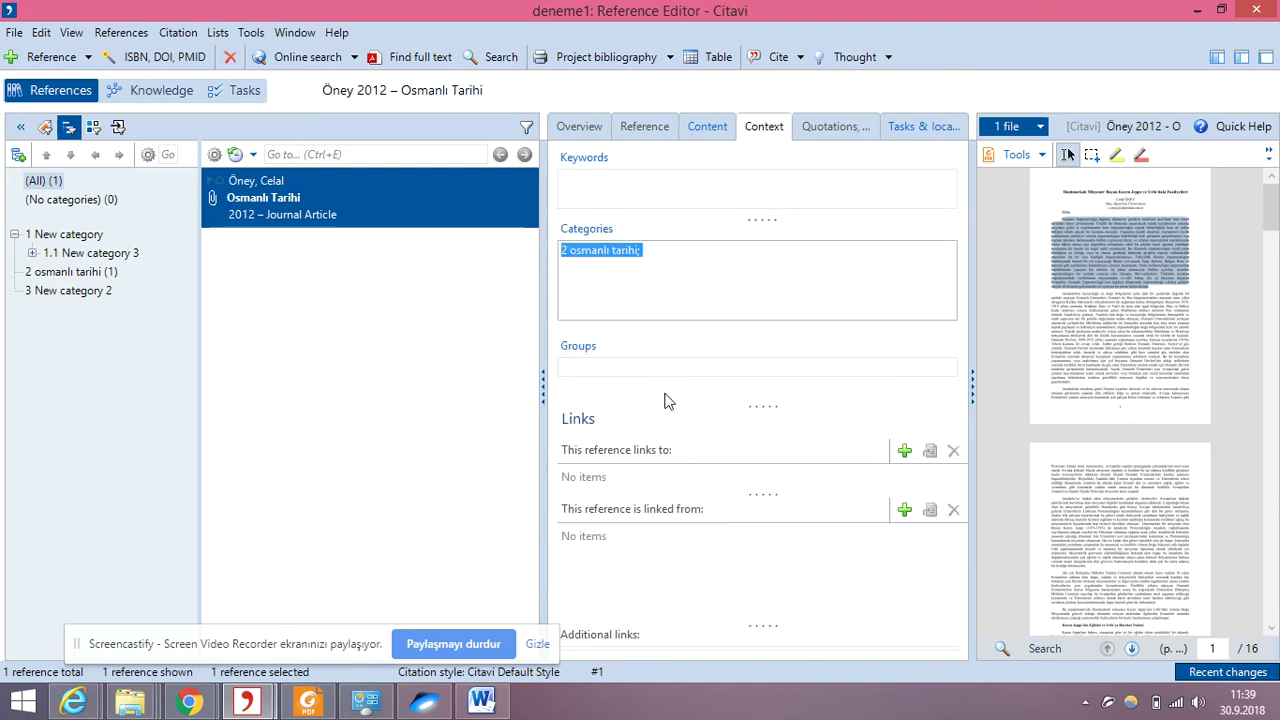
pyautogui.click(613, 181)
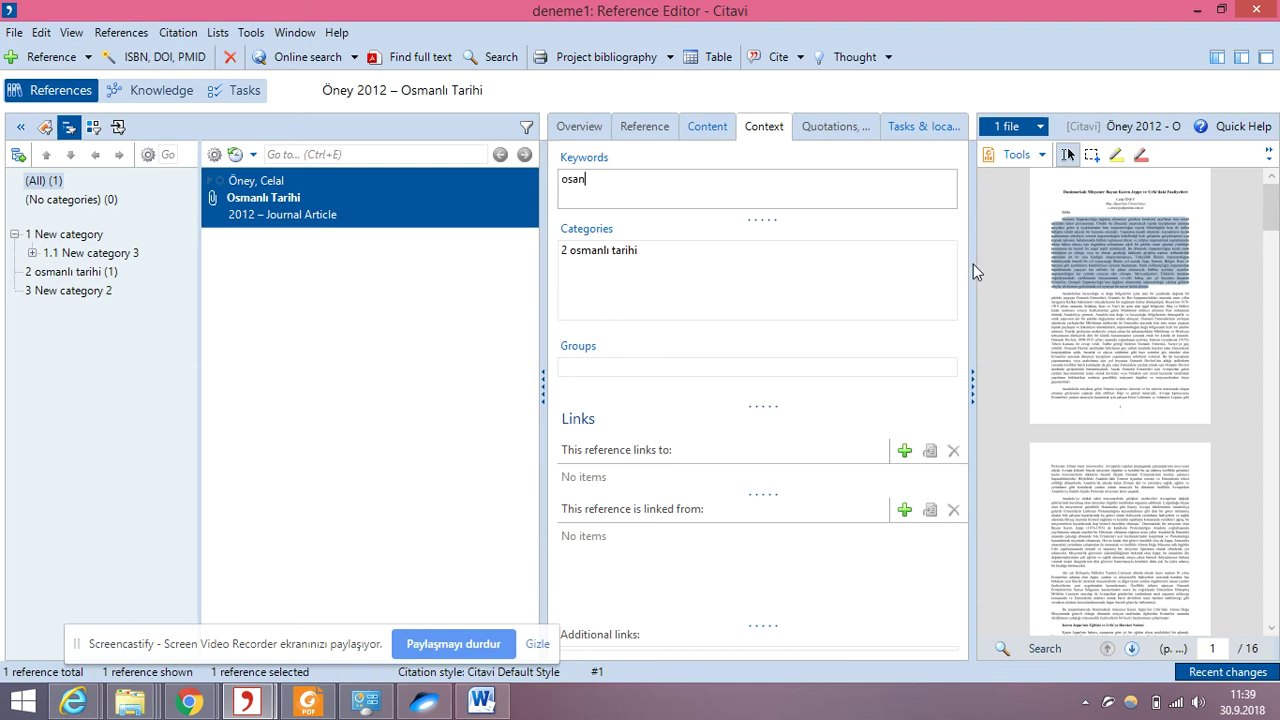
pyautogui.write('osmanlı tarihi')
# Examine the categories that can be assigned to the Osmanlı Tarihi article, and close the category assignment.
pyautogui.click(608, 248)
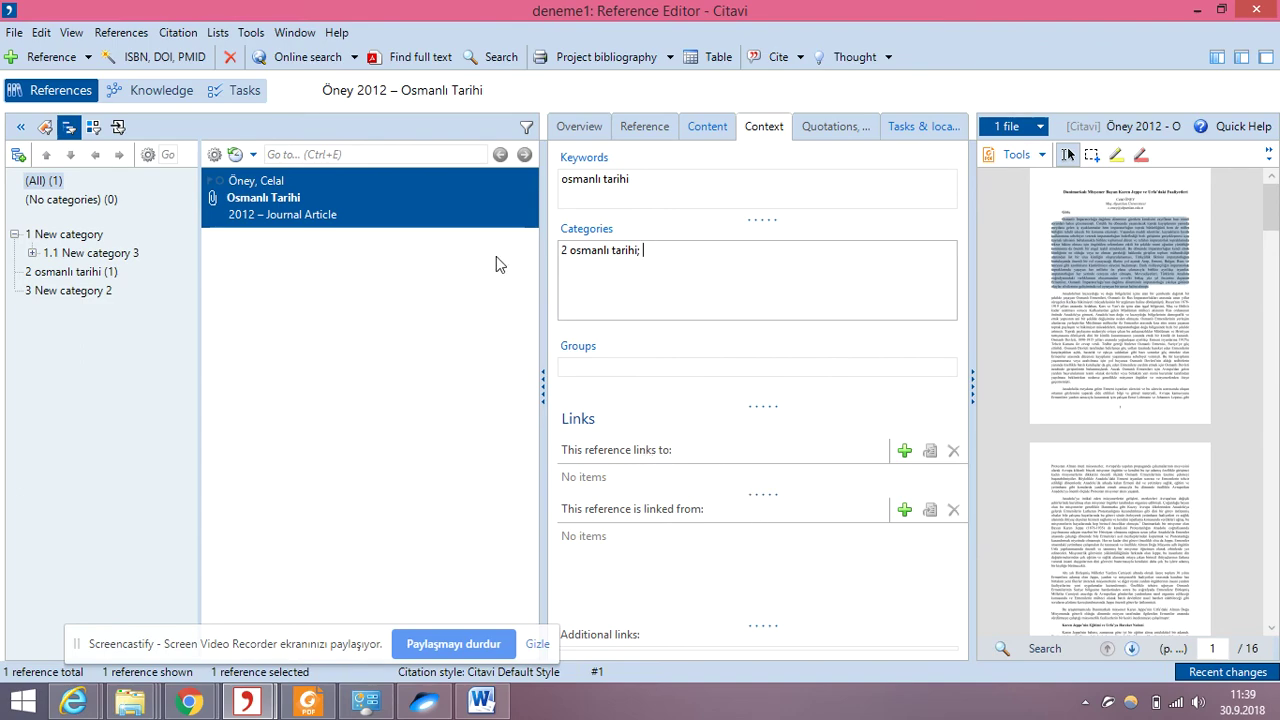
pyautogui.tripleClick(590, 250)
pyautogui.click(590, 231)
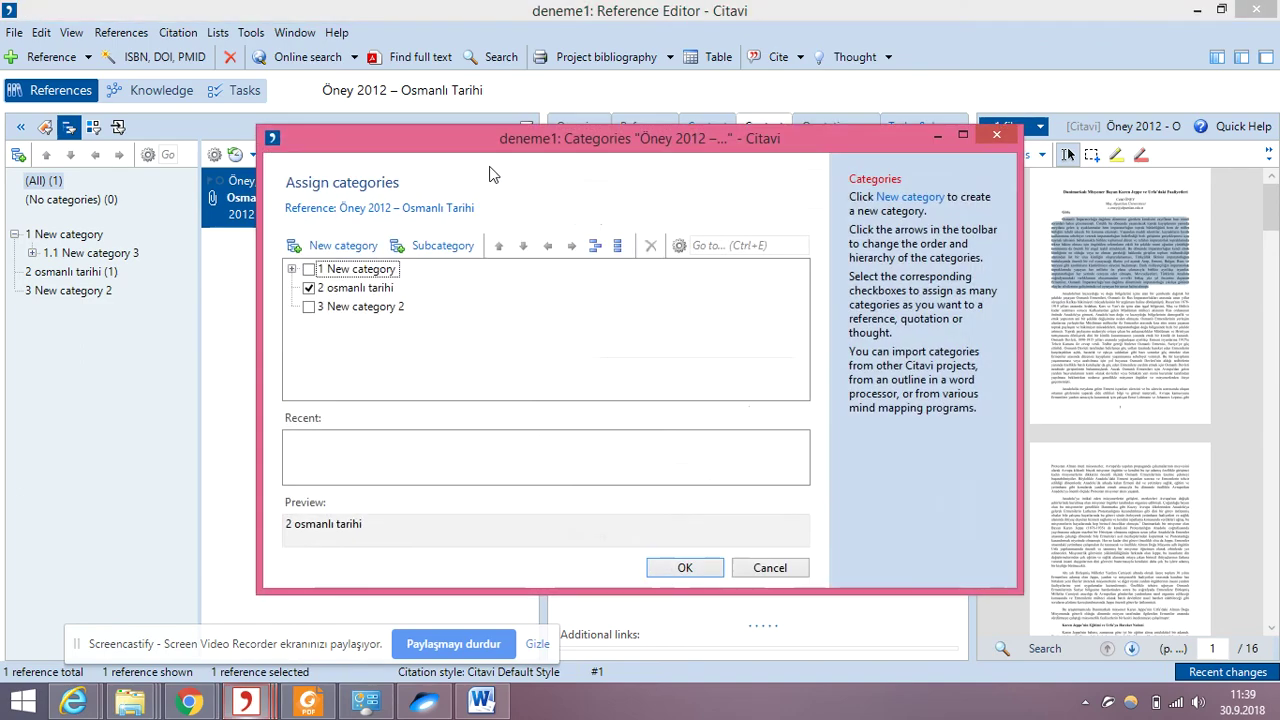
pyautogui.click(792, 570)
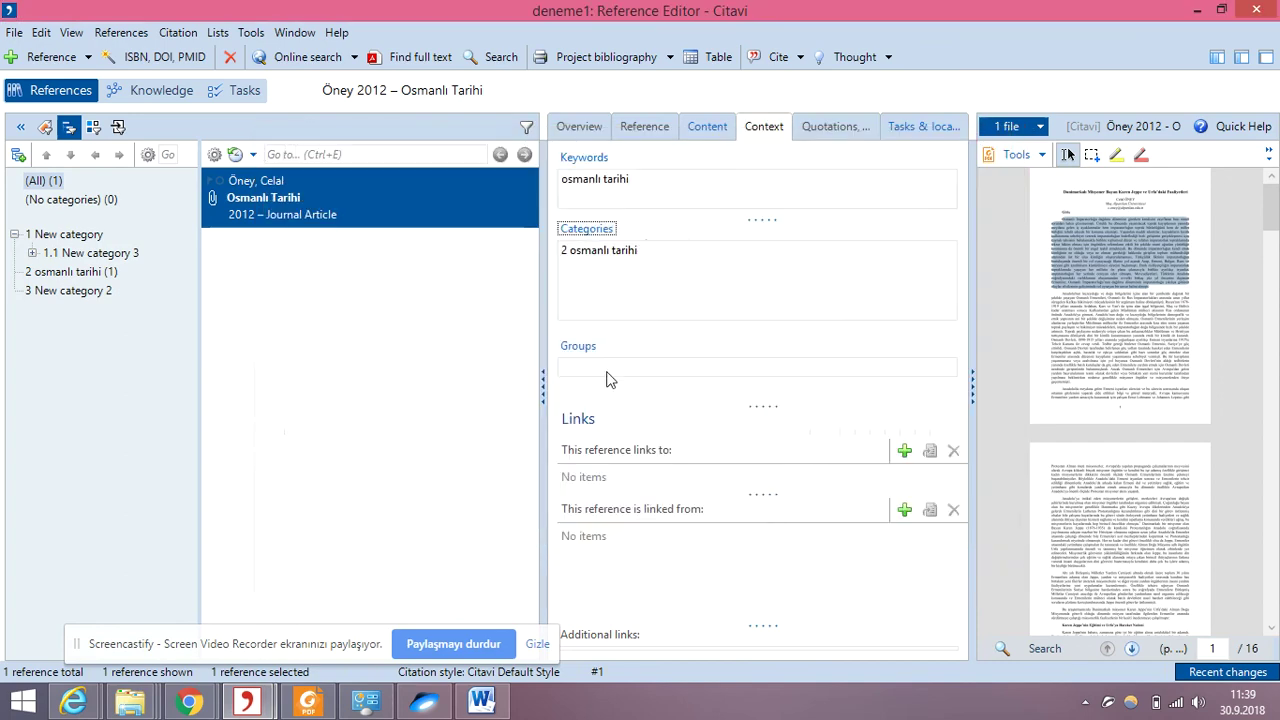
# Open the list of keywords that can be applied to the Osmanlı Tarihi article.
pyautogui.click(584, 162)
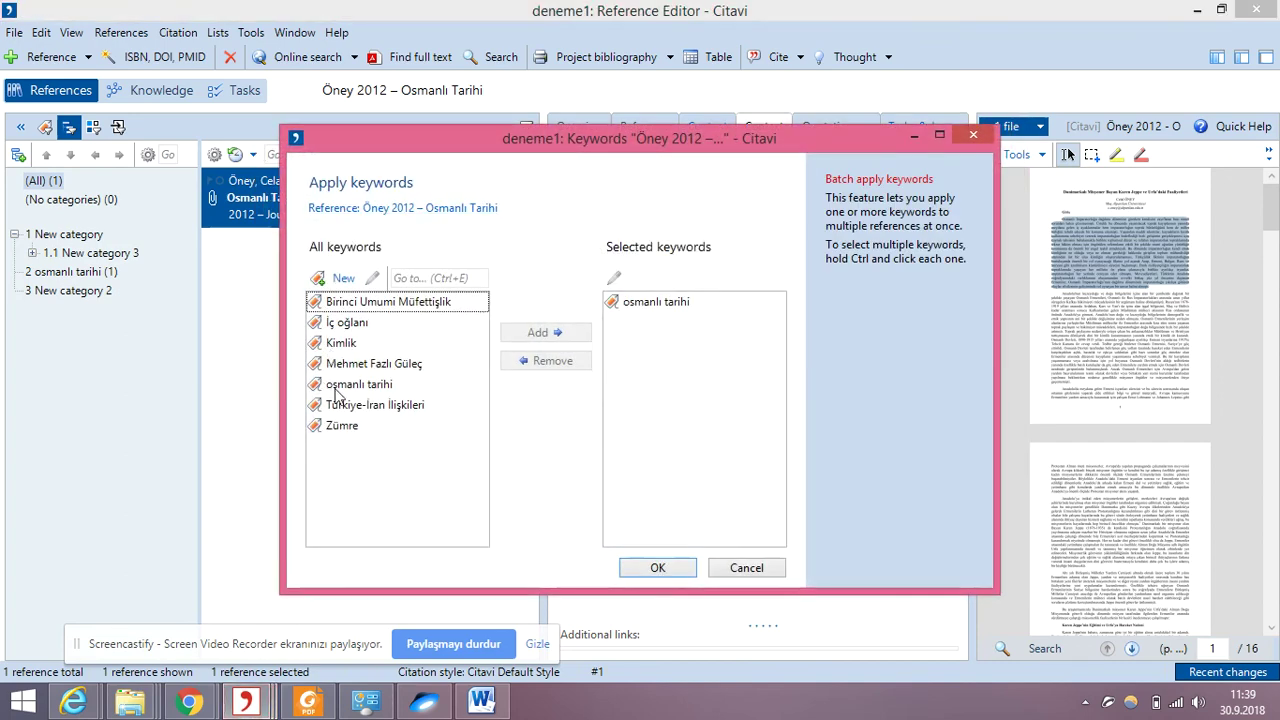